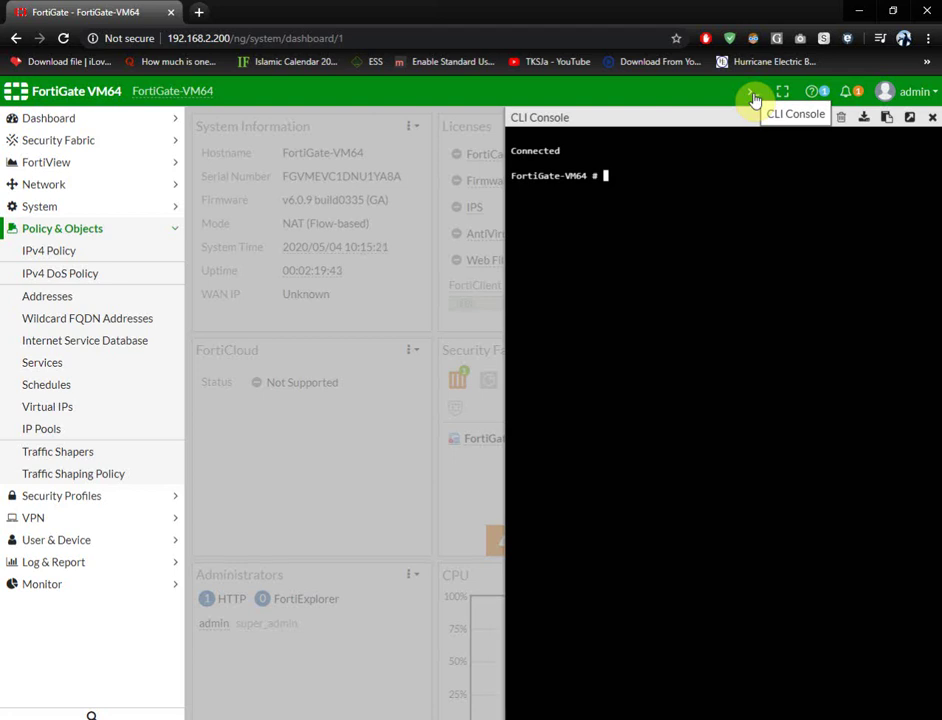
- Enable vdom-admin under config system global in the CLI, then confirm the logout with y
text(nfig  system global)
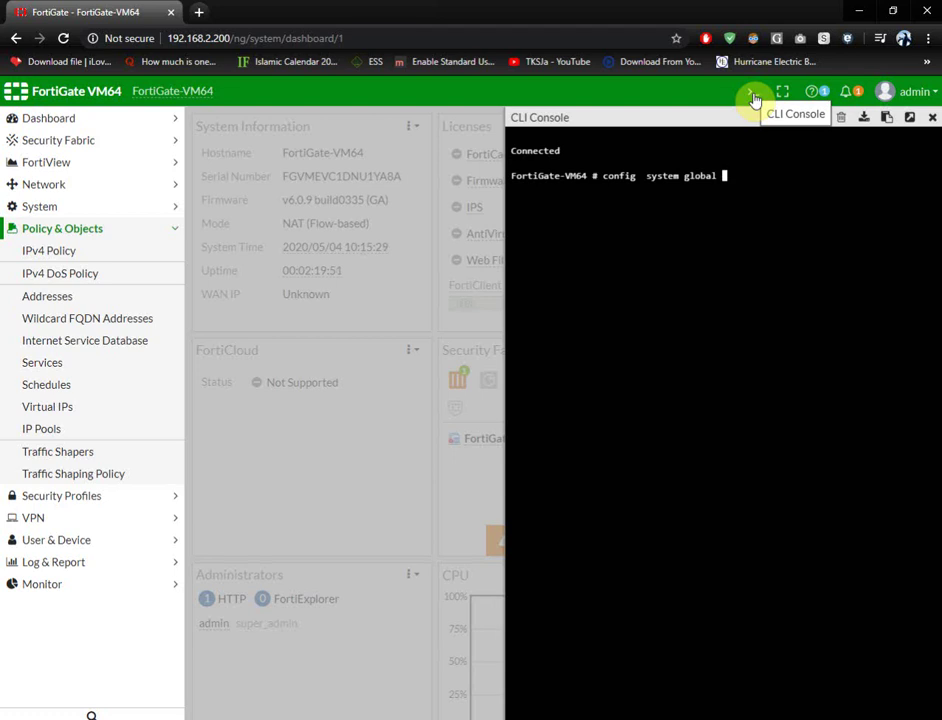
key(Return)
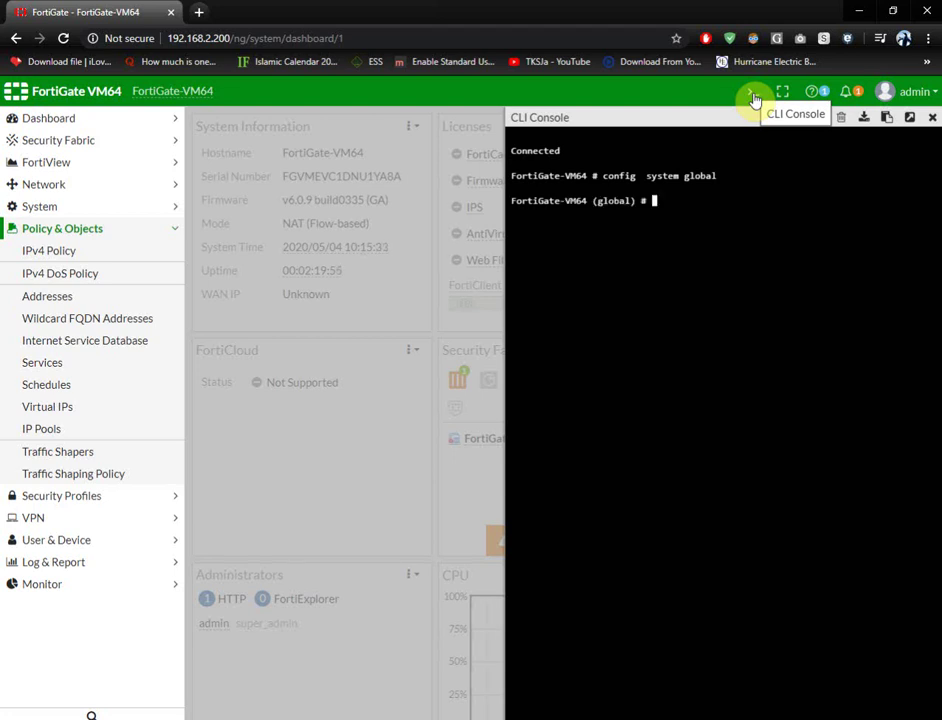
text(set vdom-admin enable)
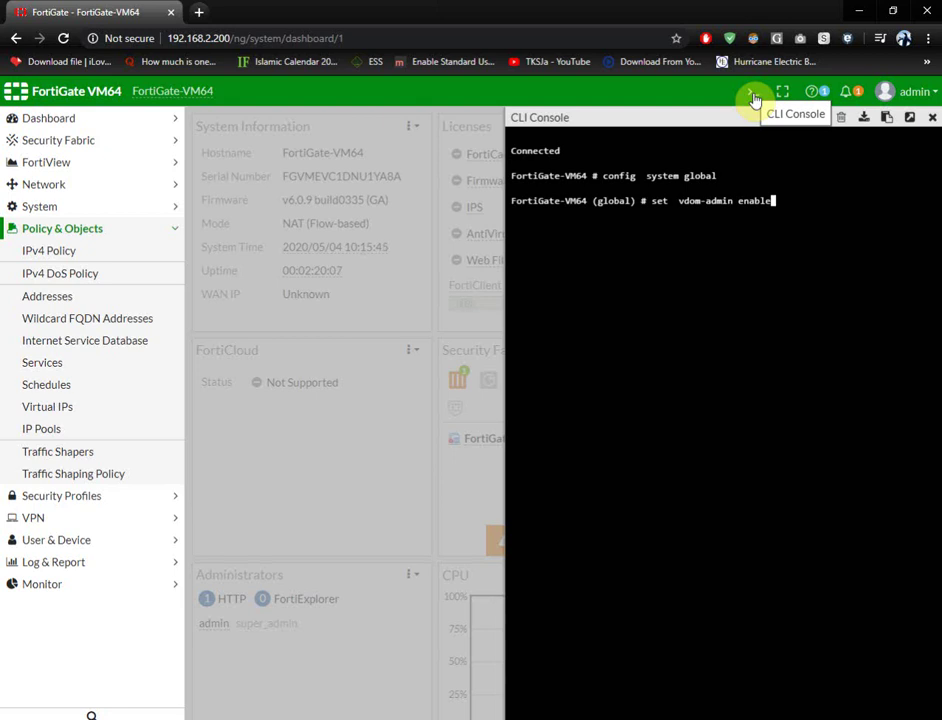
key(Return)
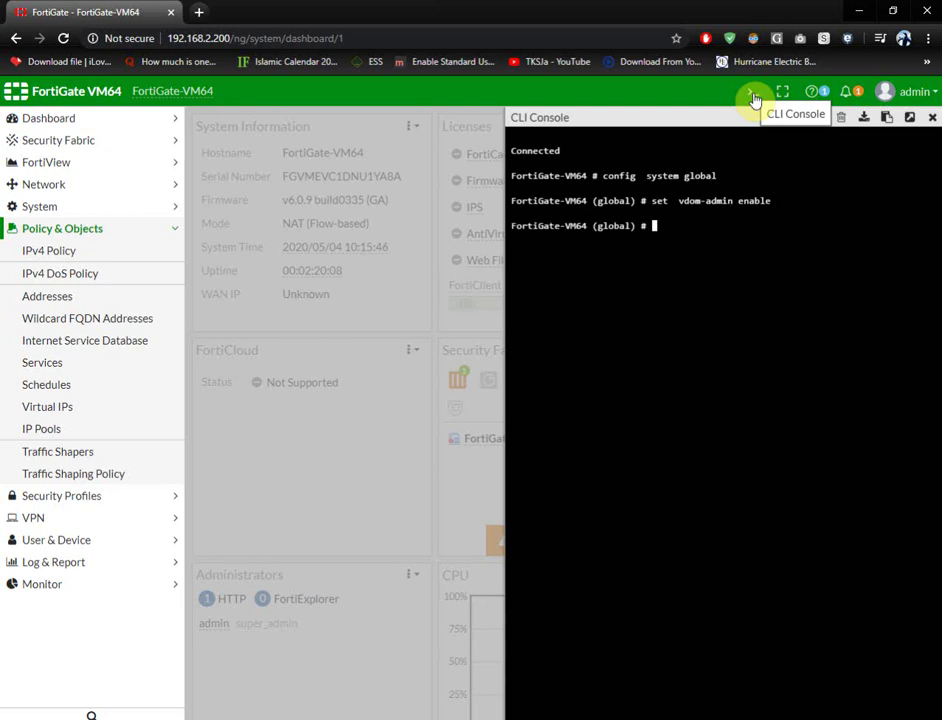
text(end)
key(Return)
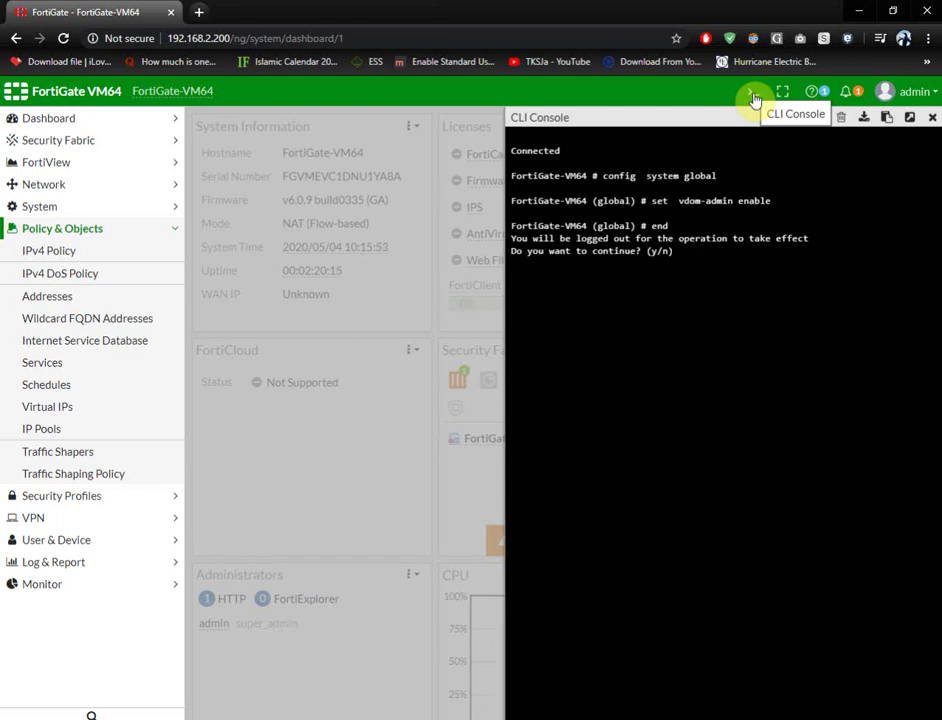
text(y)
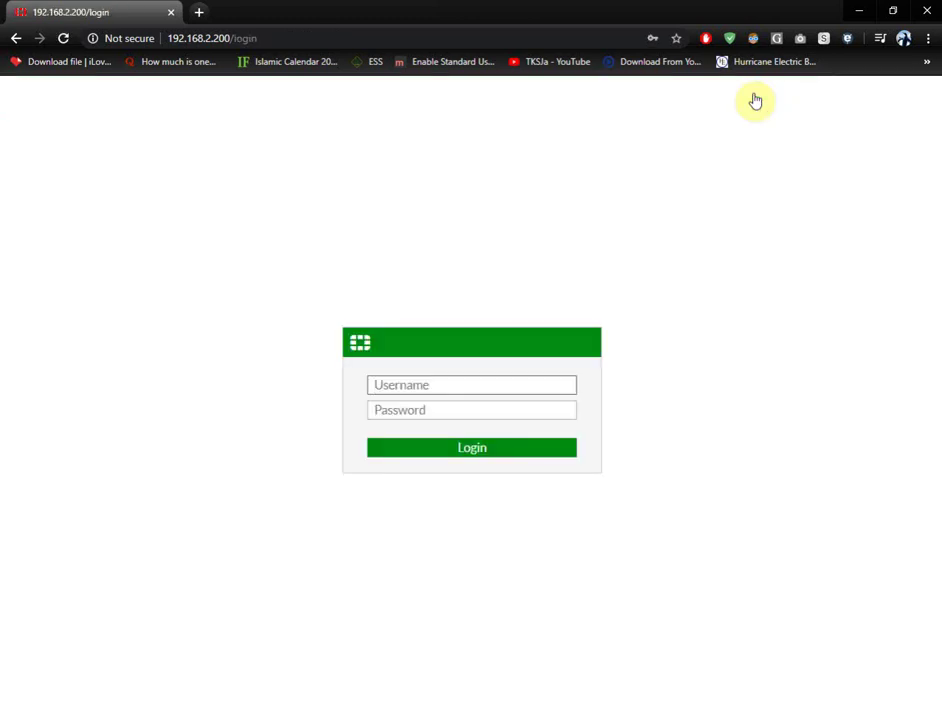
- Log back in as admin using the browser's saved password
text(admin)
key(Down)
key(Return)
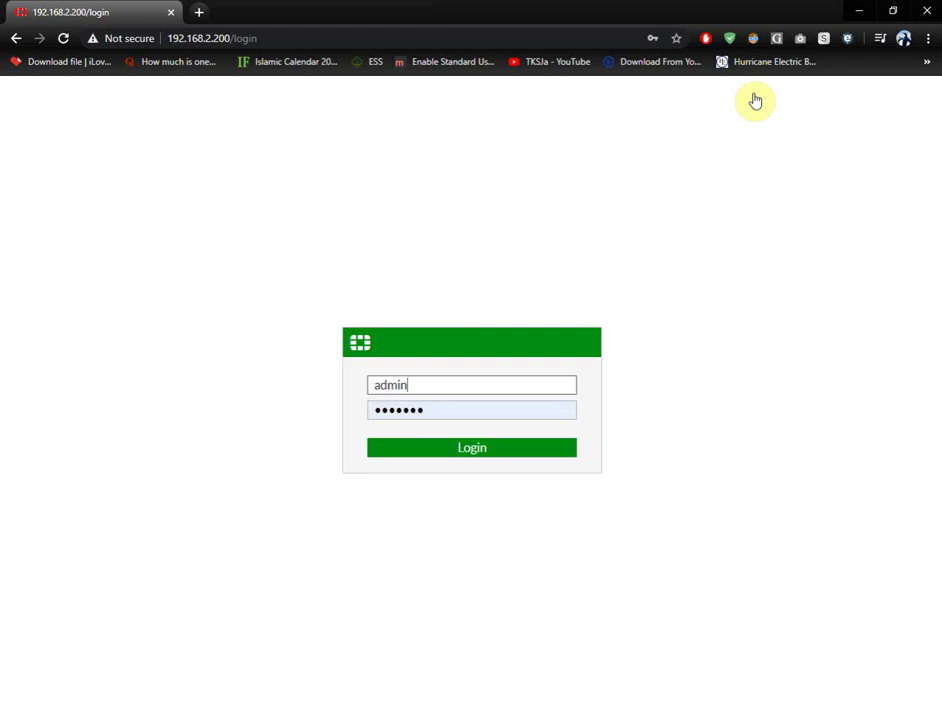
key(Return)
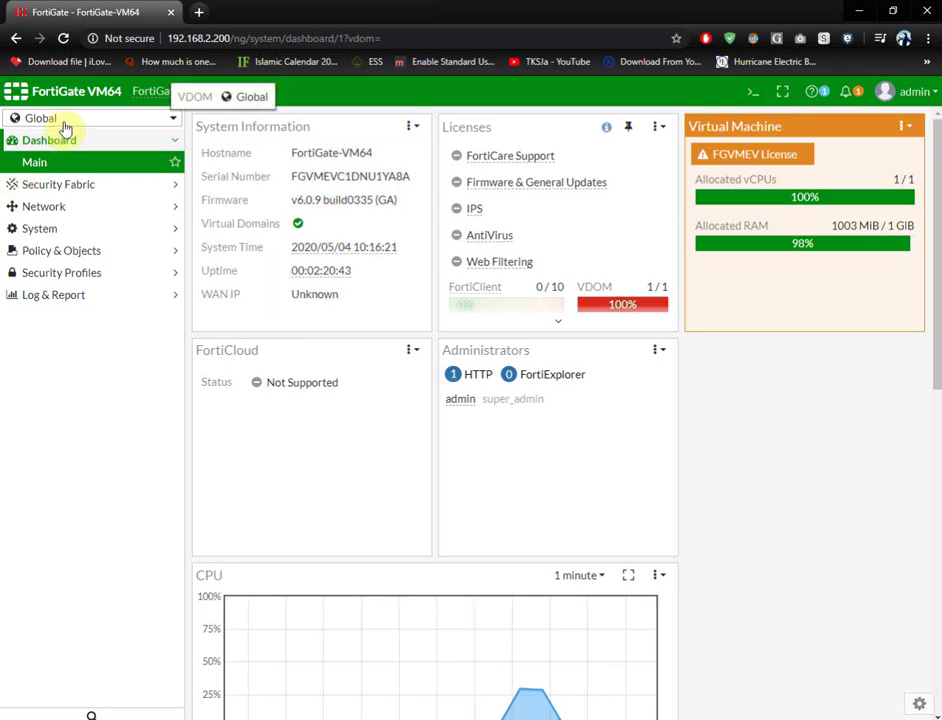
- Switch to the root VDOM and view its interfaces: port1 (WAN), port2 (LAN) and port3
click(127, 120)
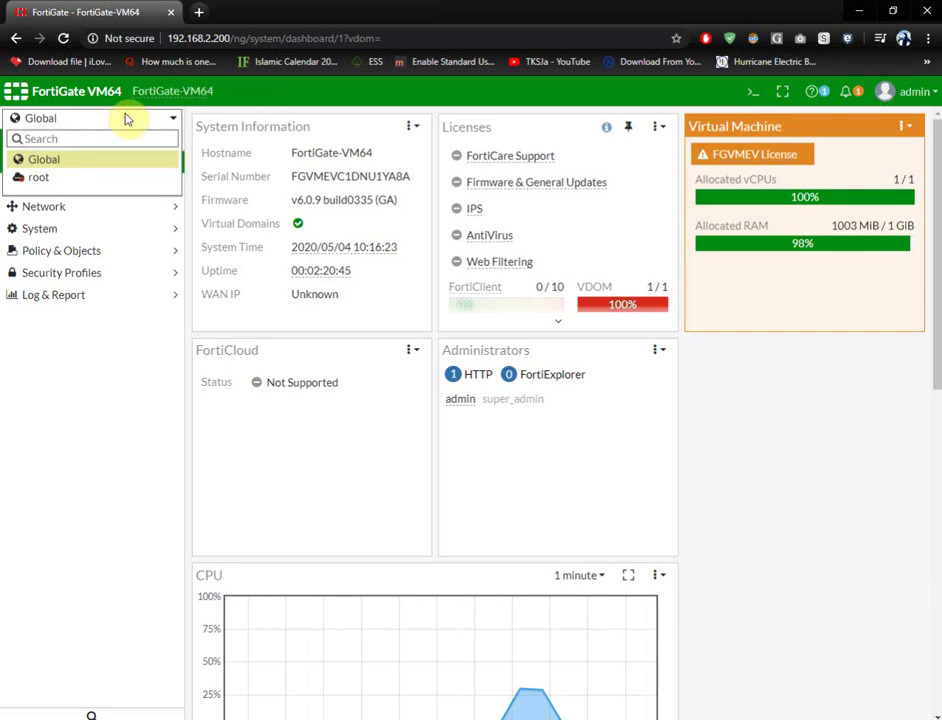
mouse_move(73, 188)
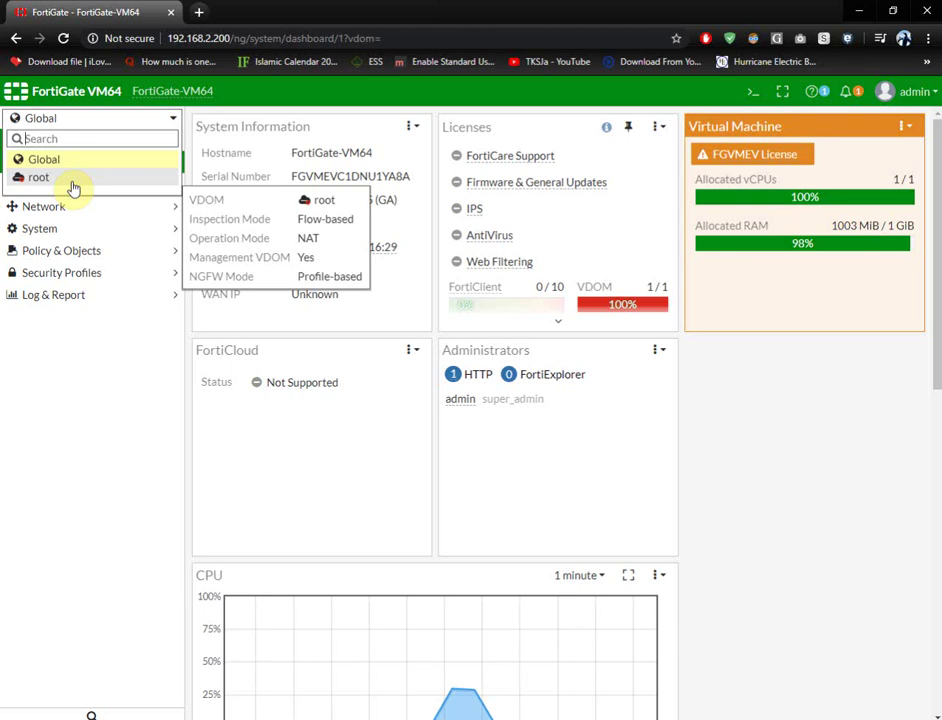
click(50, 349)
click(69, 120)
click(63, 180)
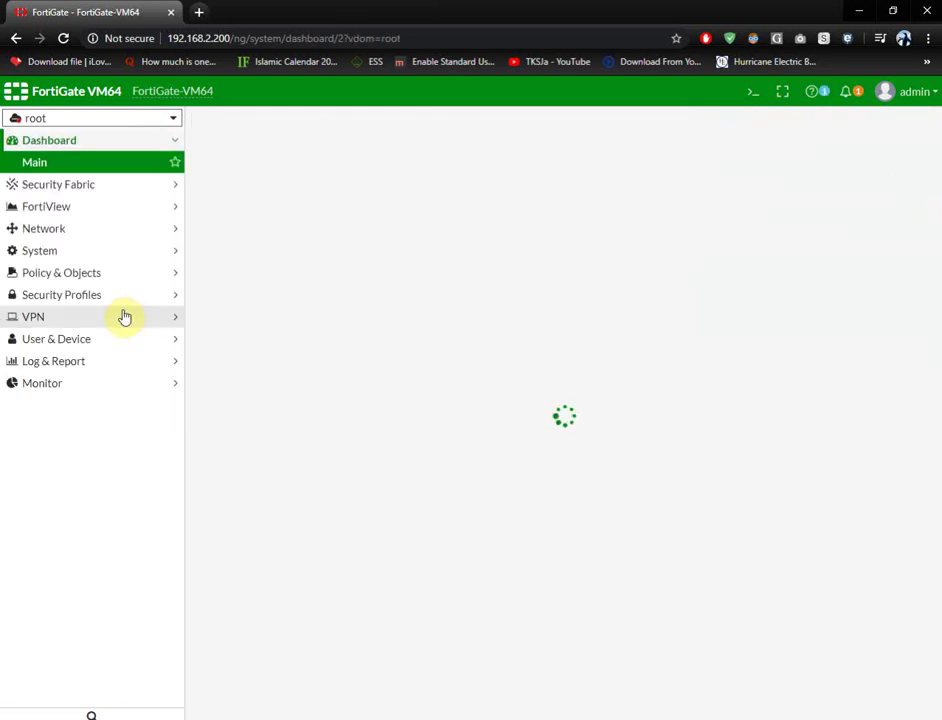
click(67, 230)
click(59, 227)
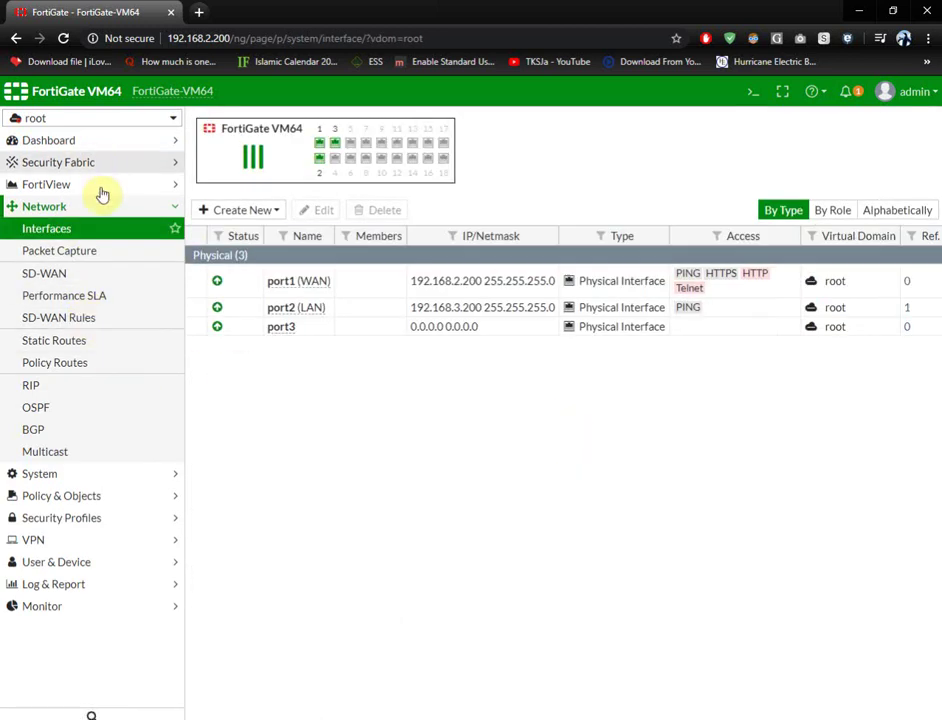
- Return to the Global context and show the System > VDOM page listing only root
click(89, 478)
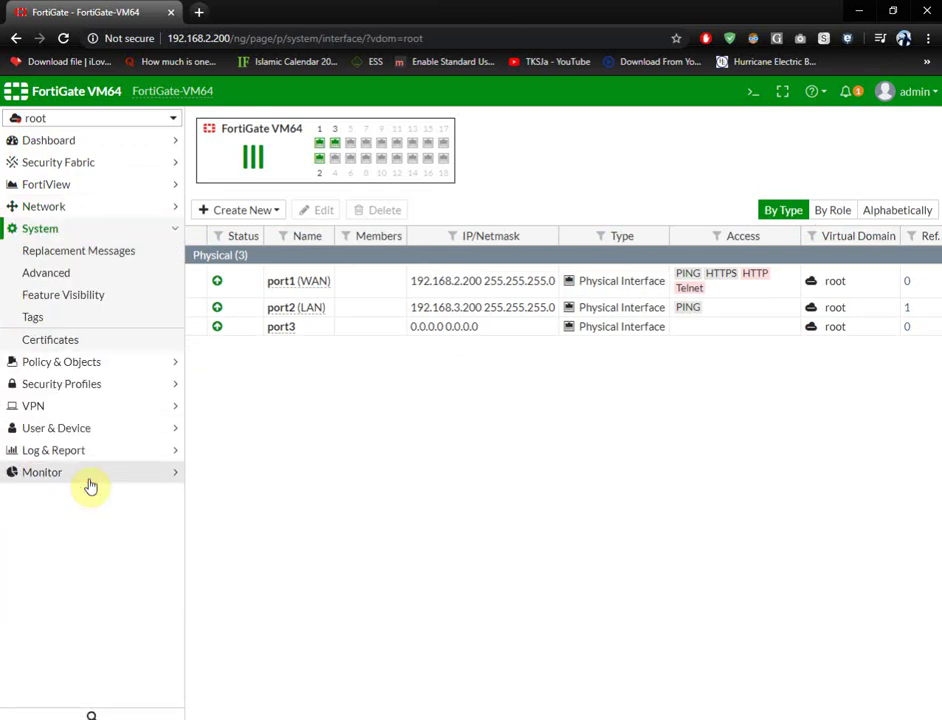
click(95, 361)
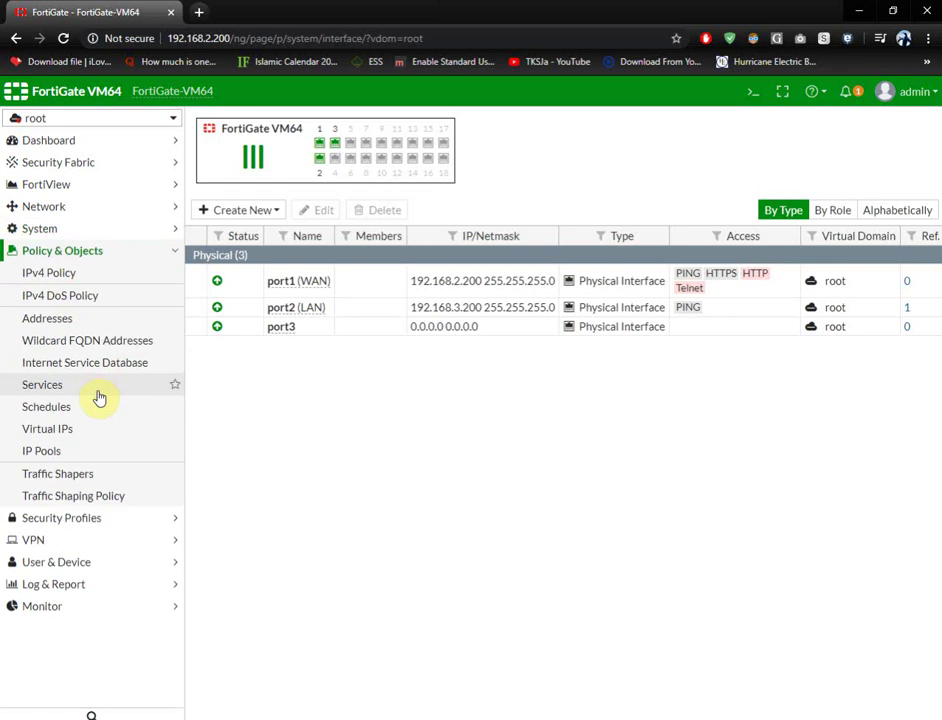
click(158, 121)
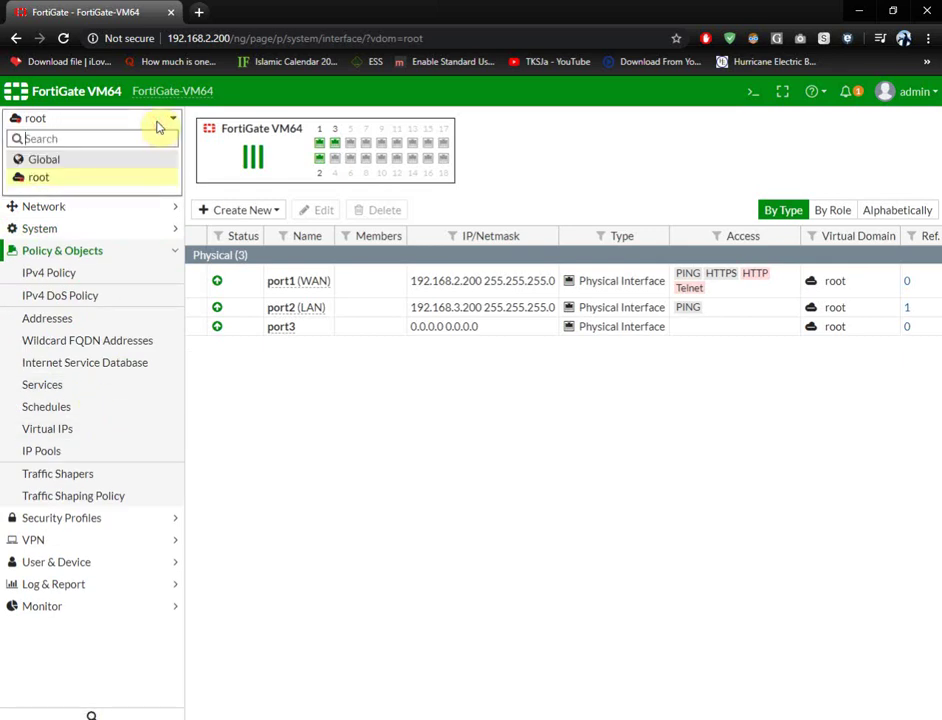
click(55, 158)
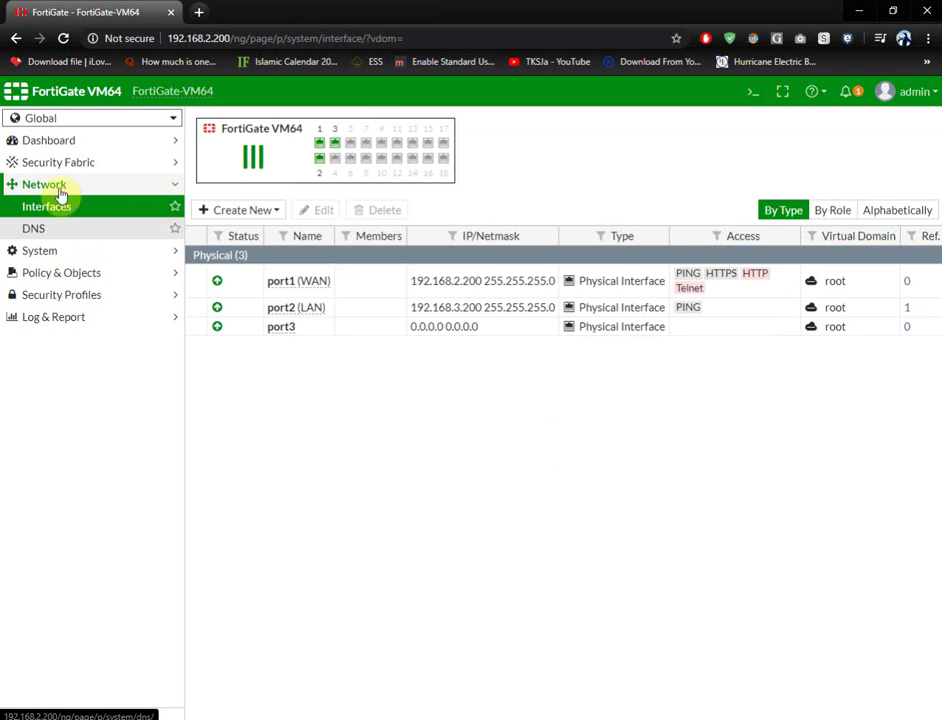
click(57, 184)
click(55, 214)
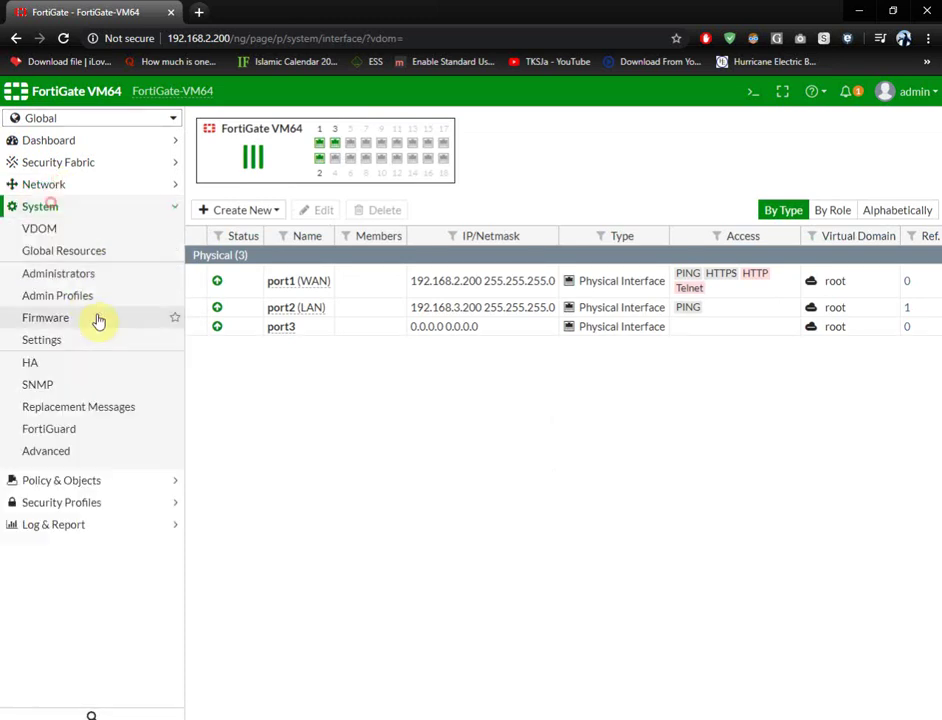
click(42, 230)
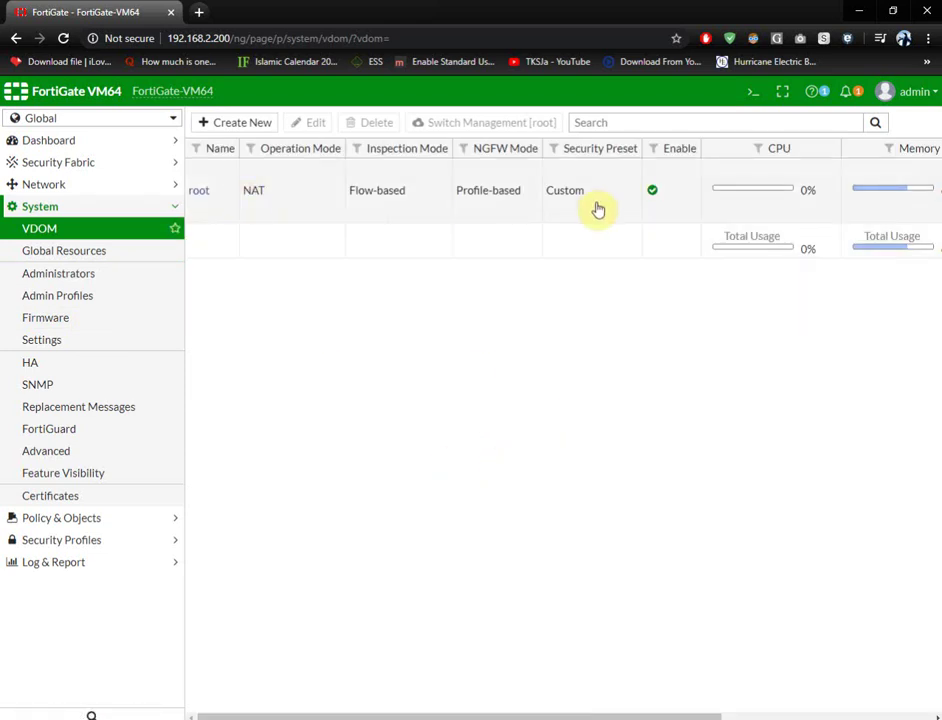
- Attempt to create an IT VDOM, blocked by the 1/1 licence, then return to Dashboard > Main
drag(462, 716, 656, 716)
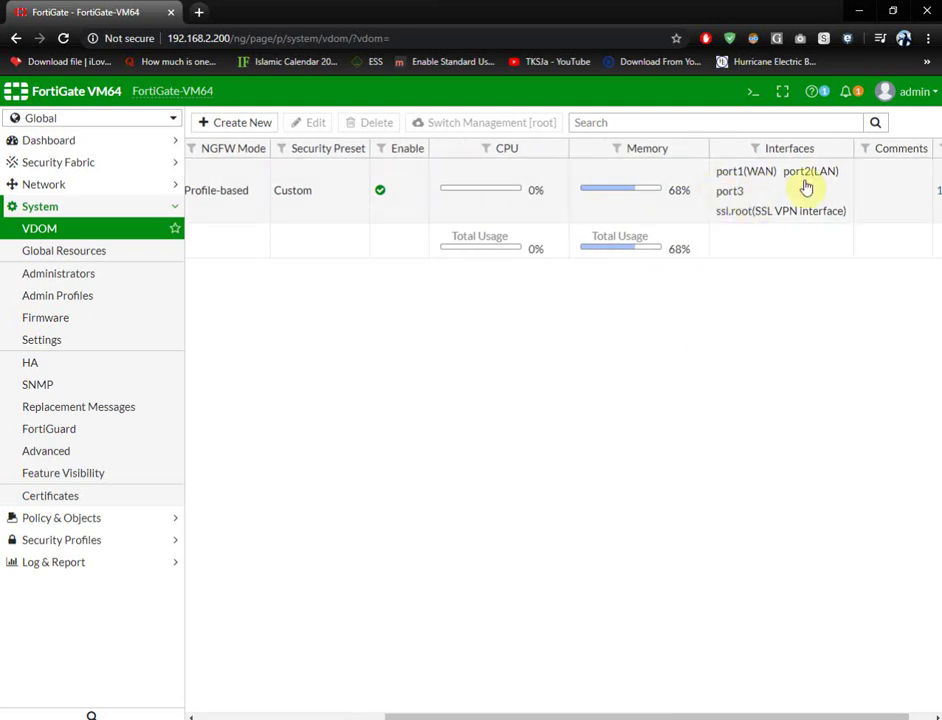
drag(610, 715, 422, 715)
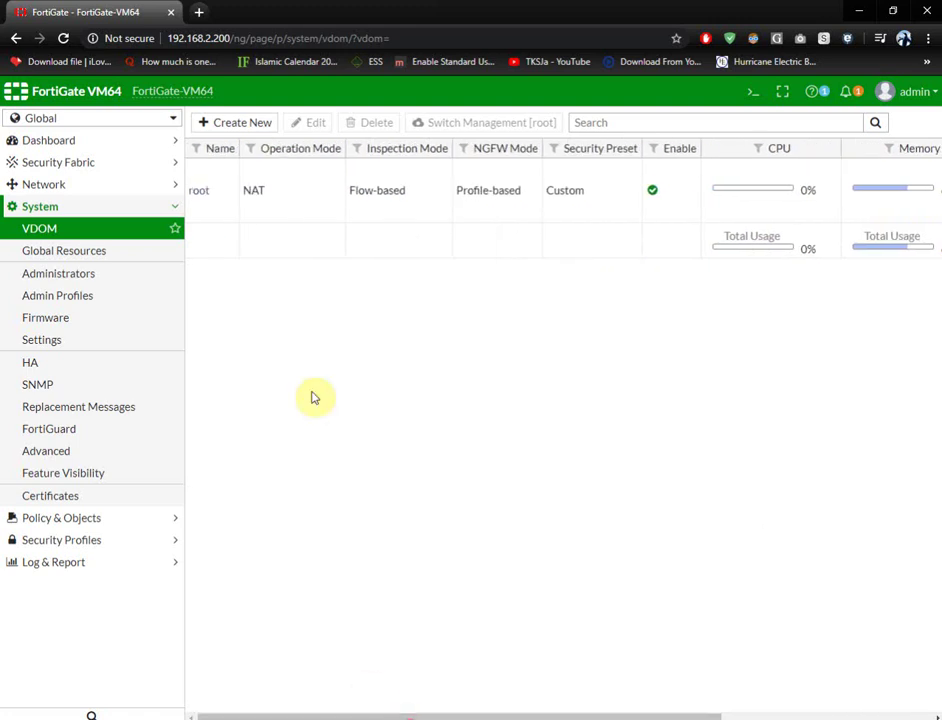
click(254, 124)
click(318, 153)
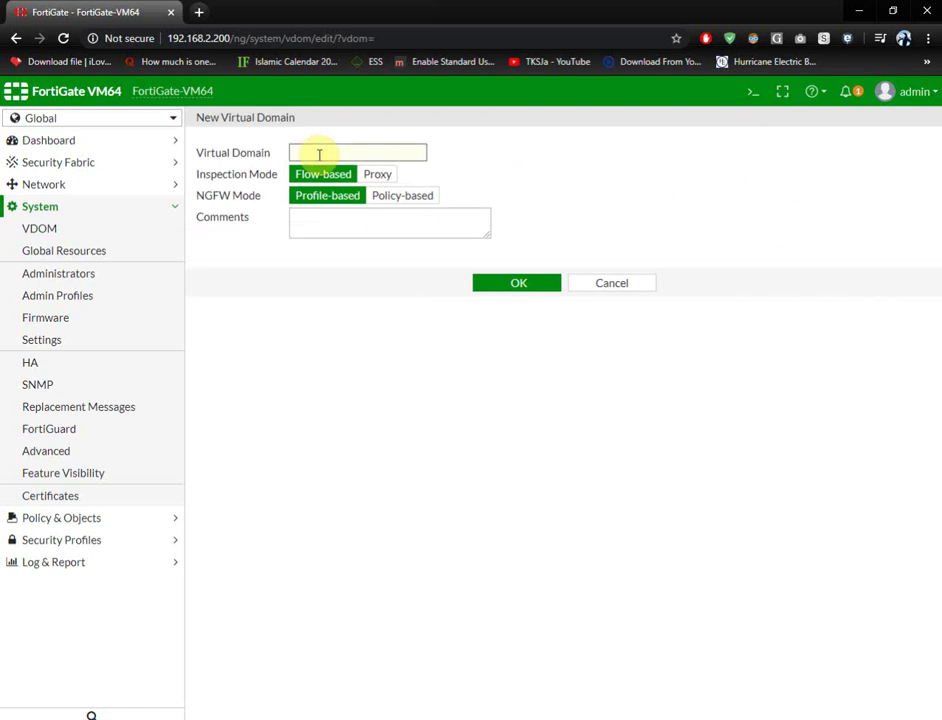
text(IT)
click(519, 285)
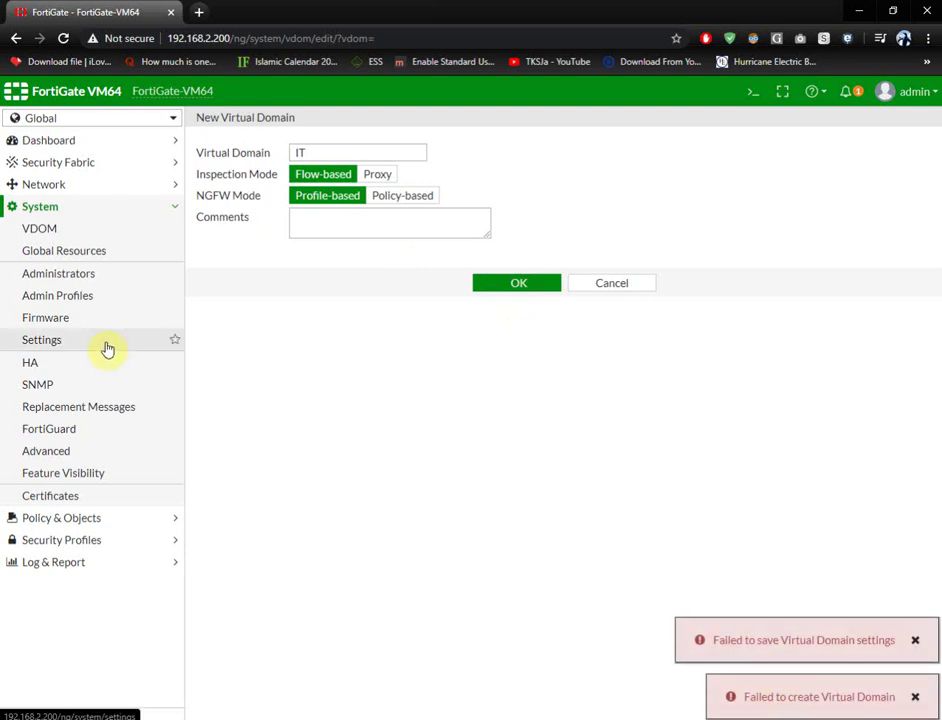
click(72, 142)
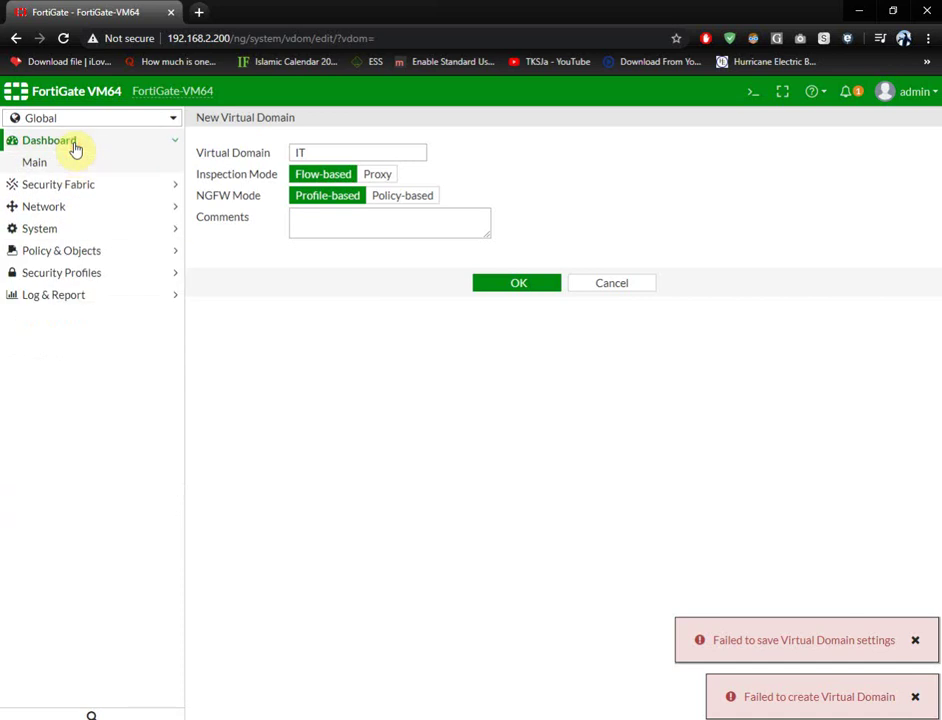
click(42, 166)
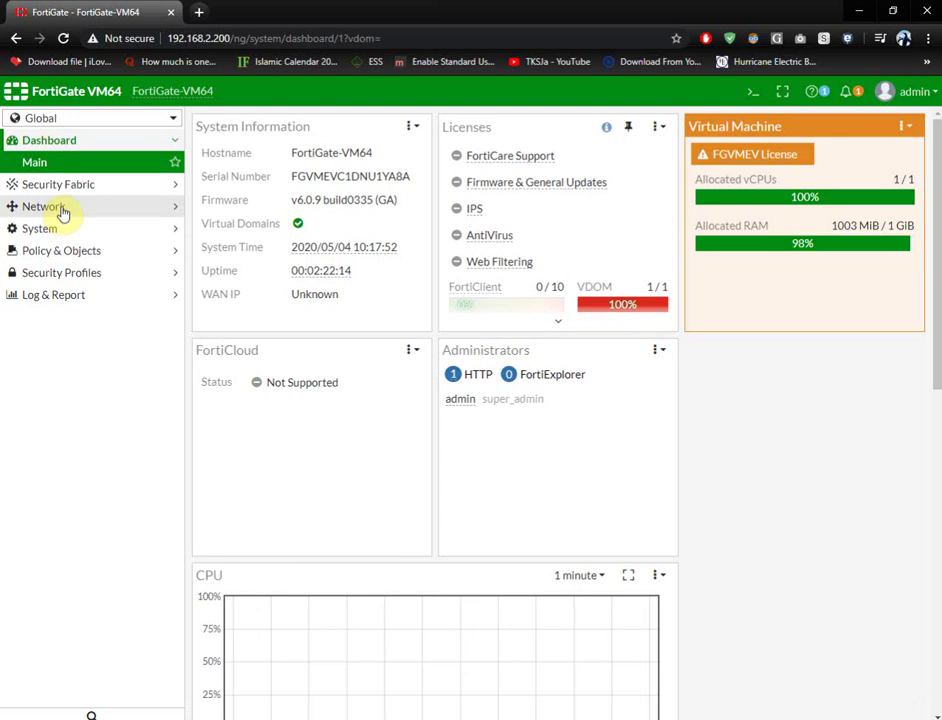
- Start a new VDOM but cancel it, then show the Global interface list with port1, port2, port3
click(55, 210)
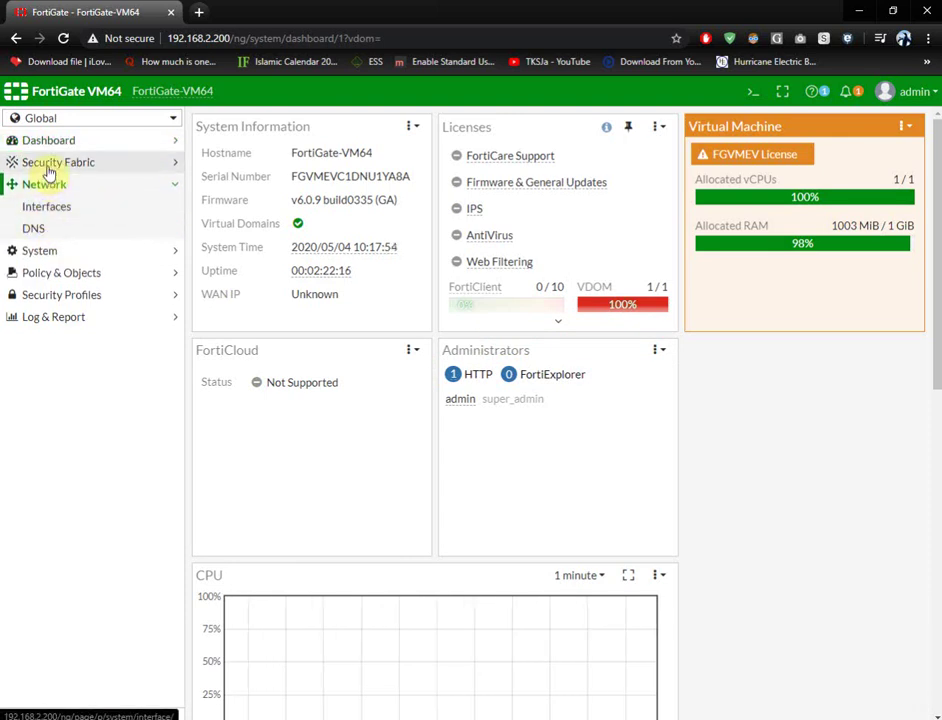
click(40, 251)
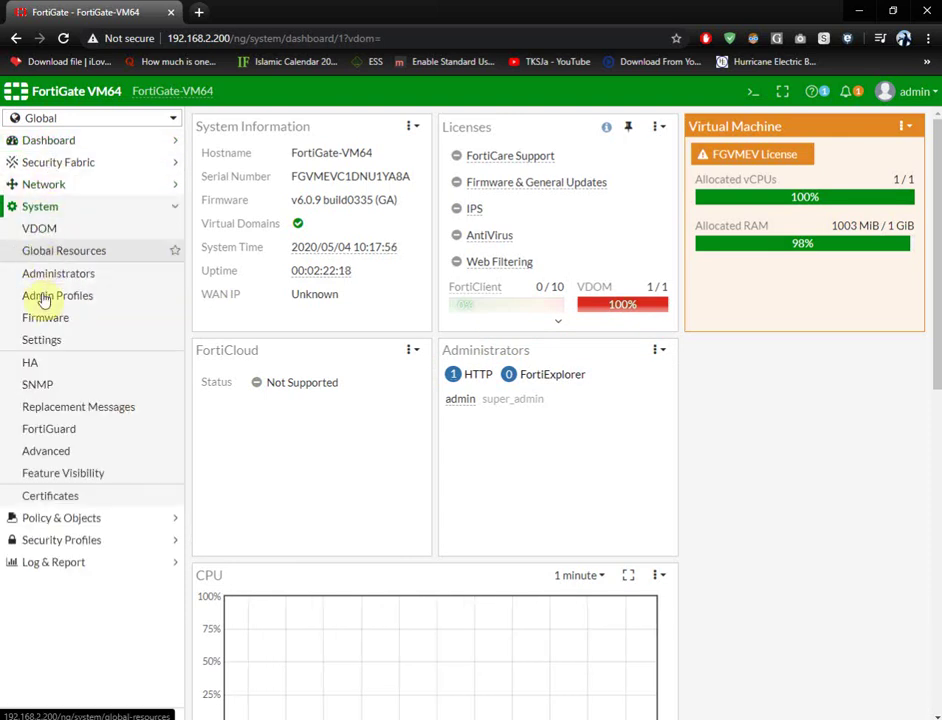
click(44, 229)
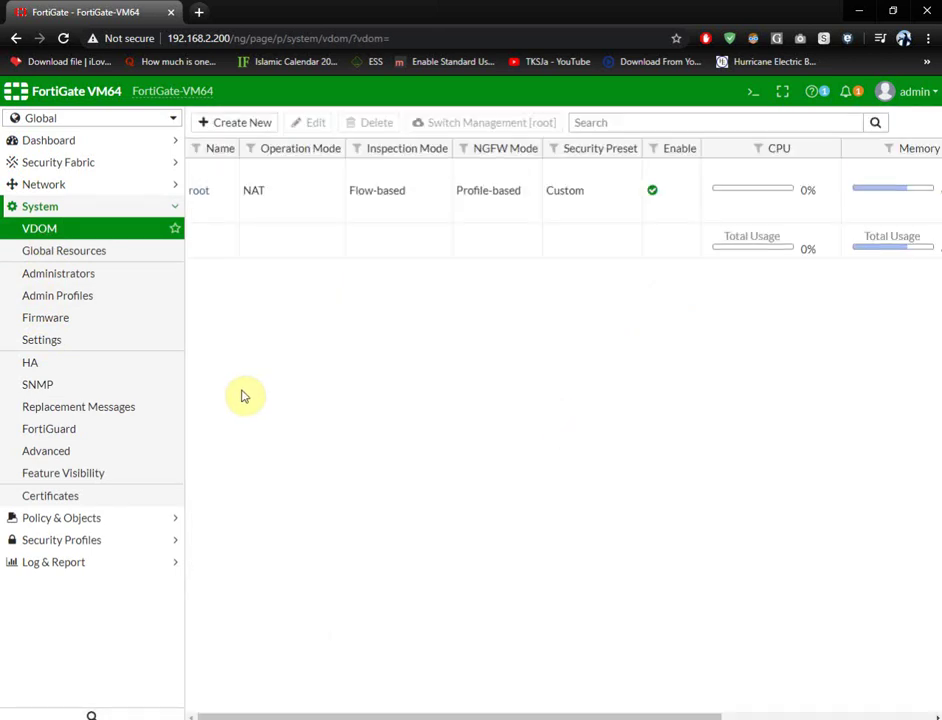
click(251, 131)
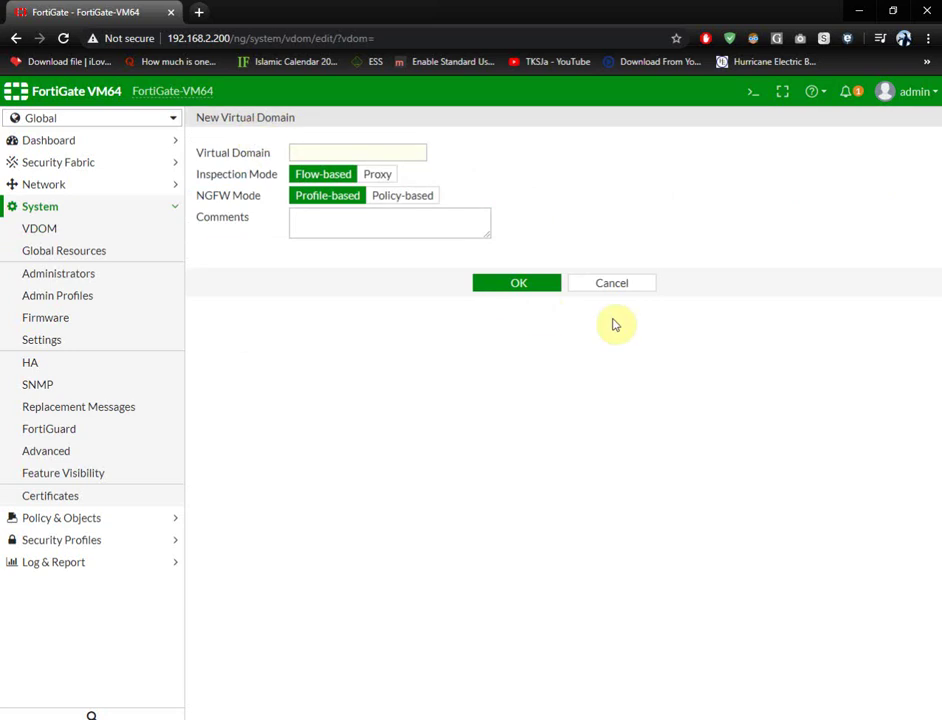
click(612, 285)
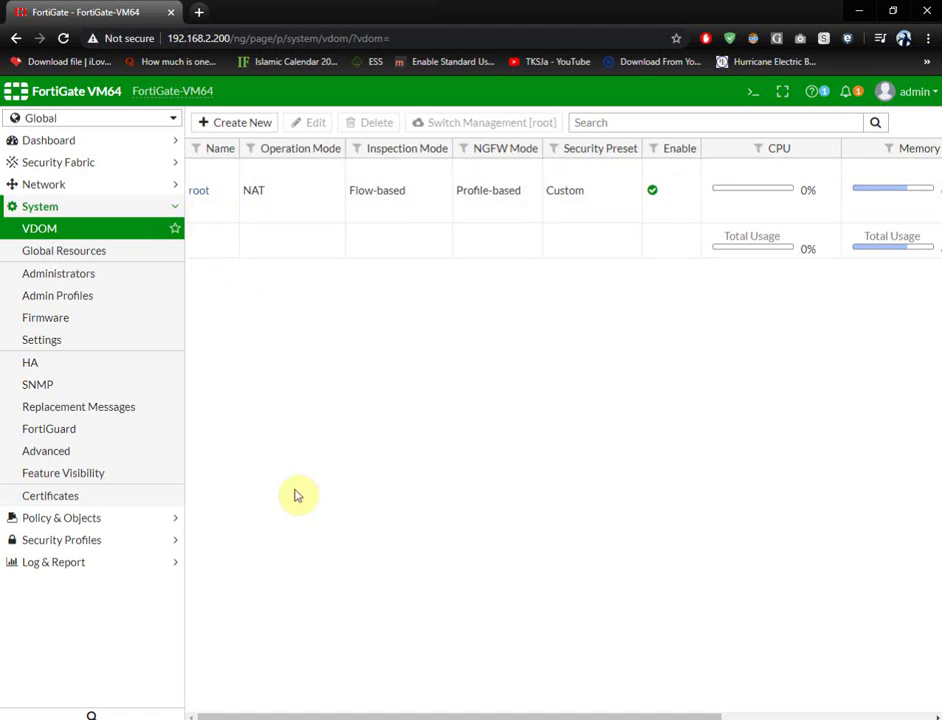
click(38, 186)
click(52, 209)
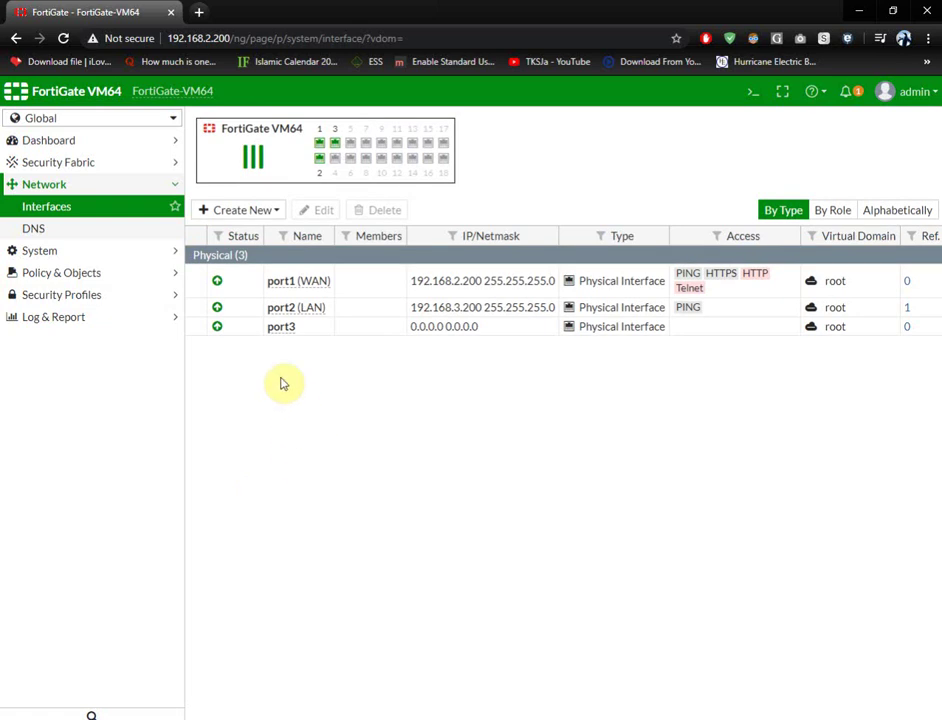
- Leave port3's role as Undefined in its settings, then switch management to the root VDOM
click(284, 330)
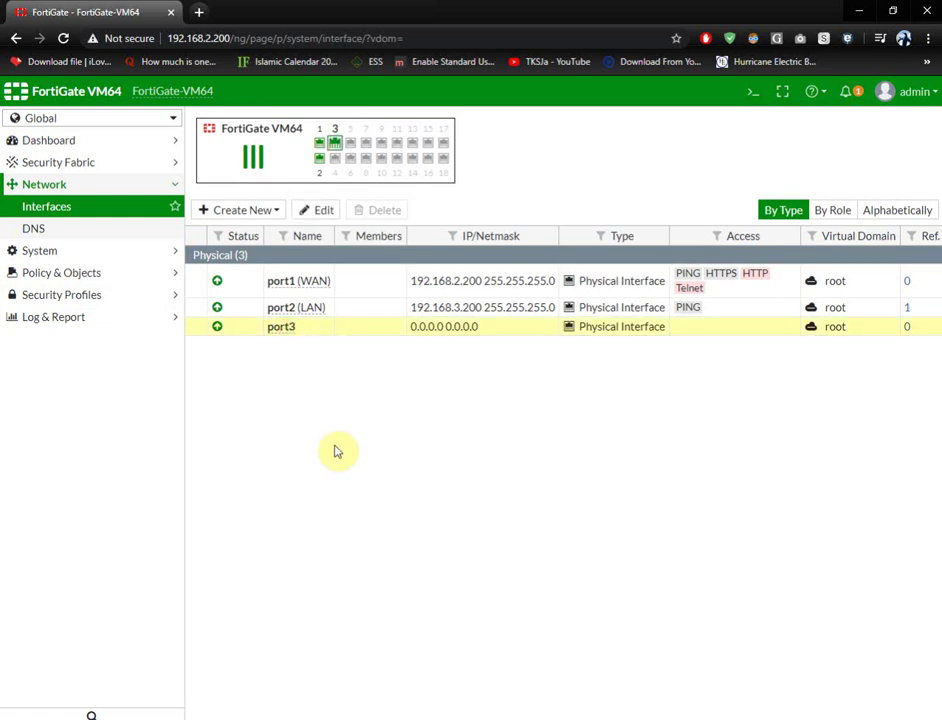
double_click(300, 328)
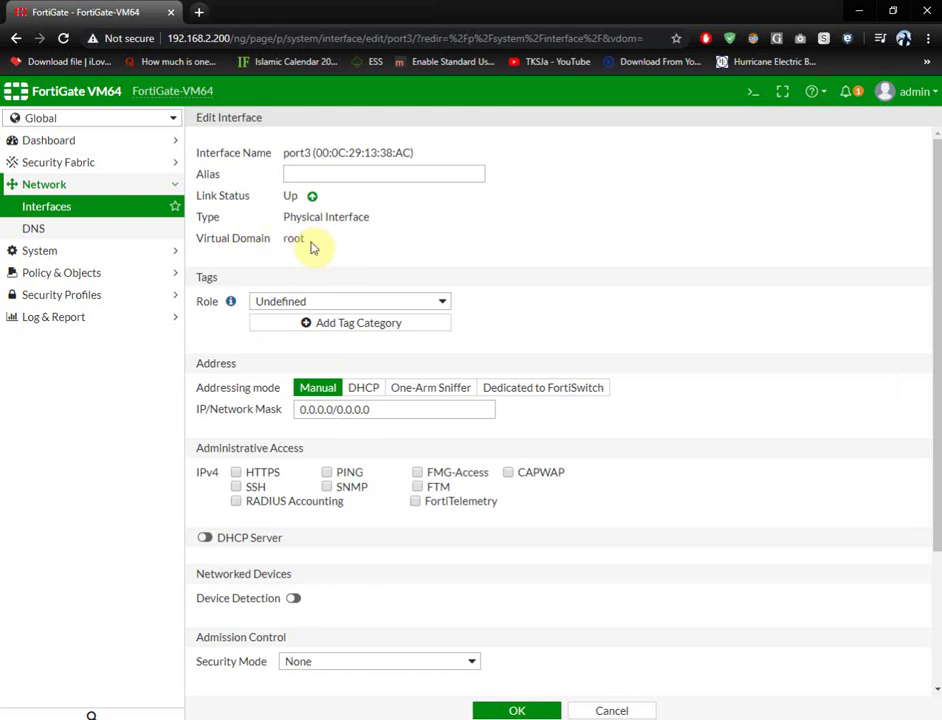
click(442, 303)
click(442, 303)
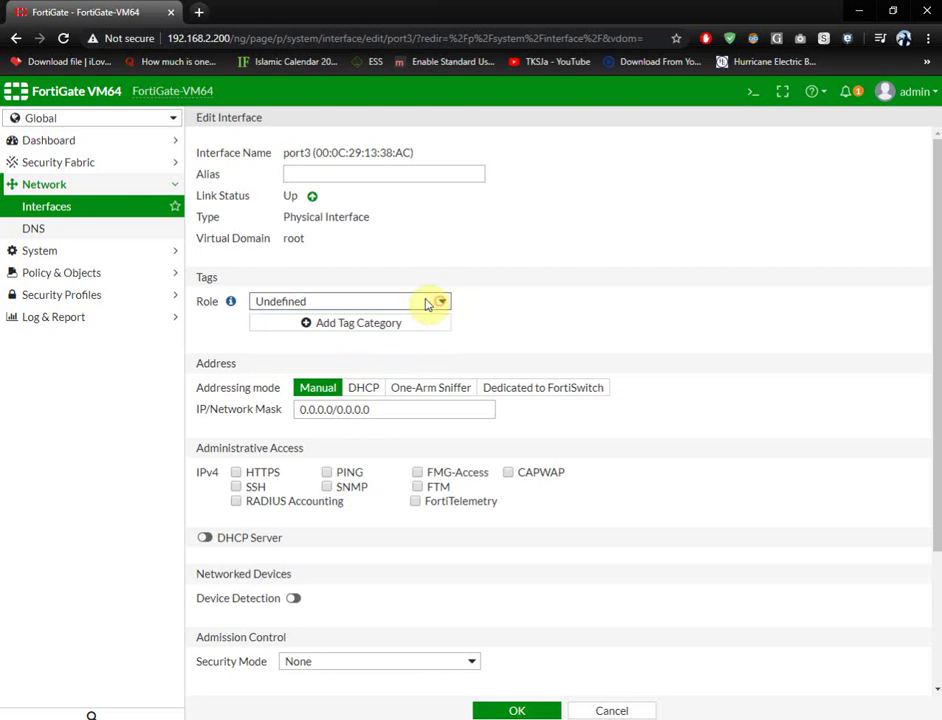
click(425, 303)
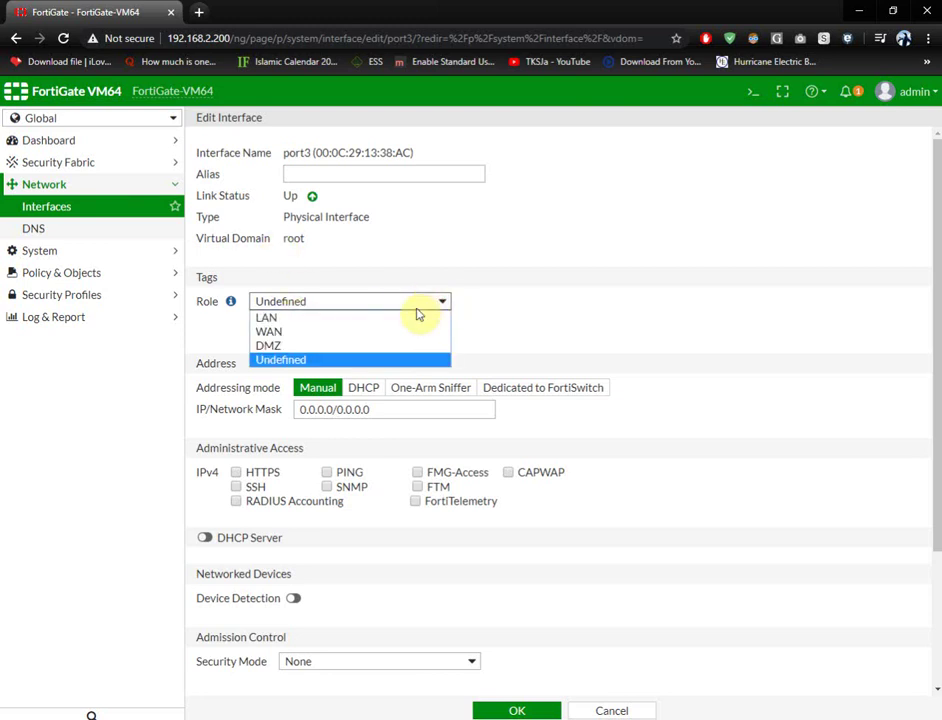
click(408, 256)
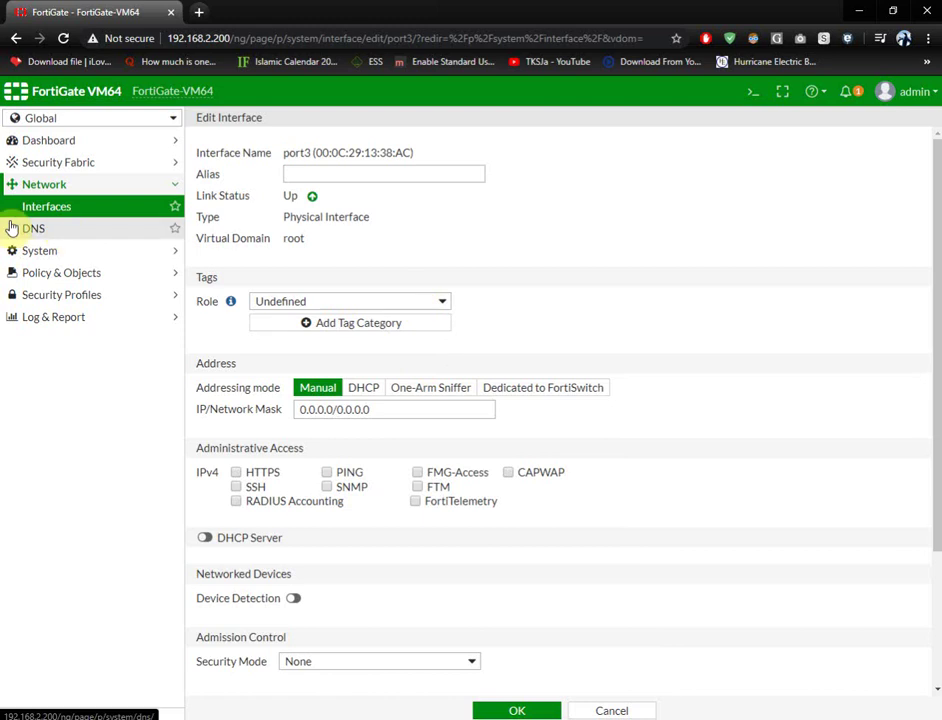
click(72, 121)
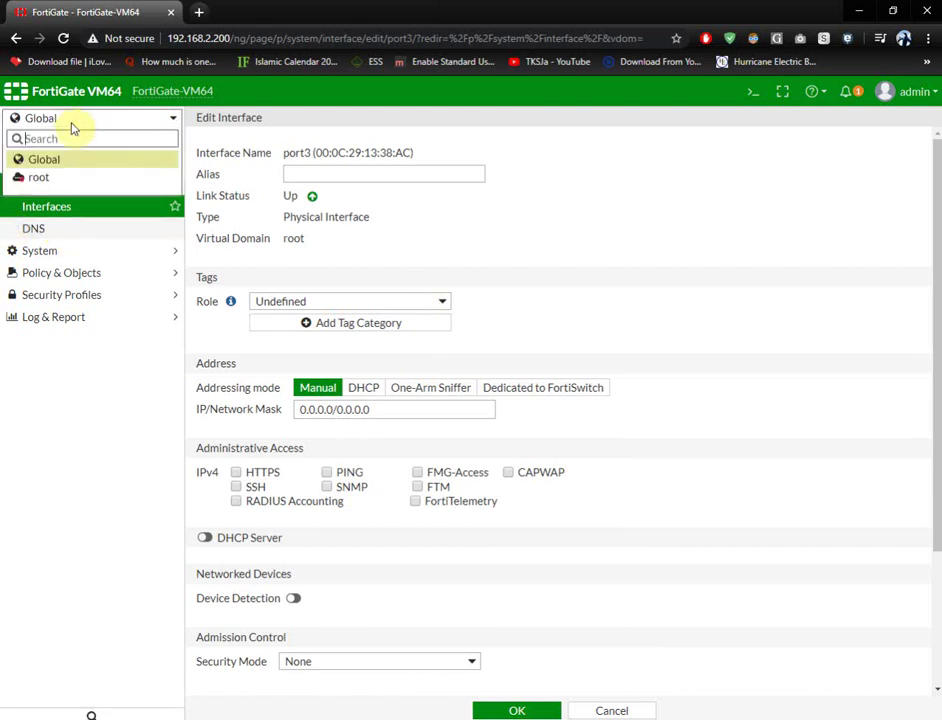
click(68, 179)
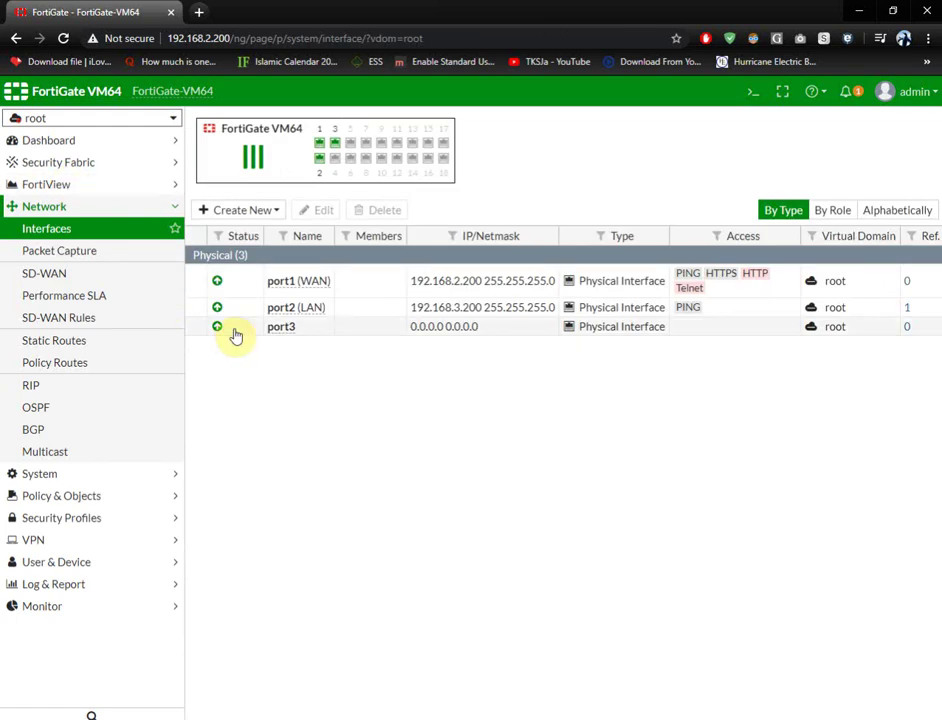
click(301, 326)
double_click(301, 326)
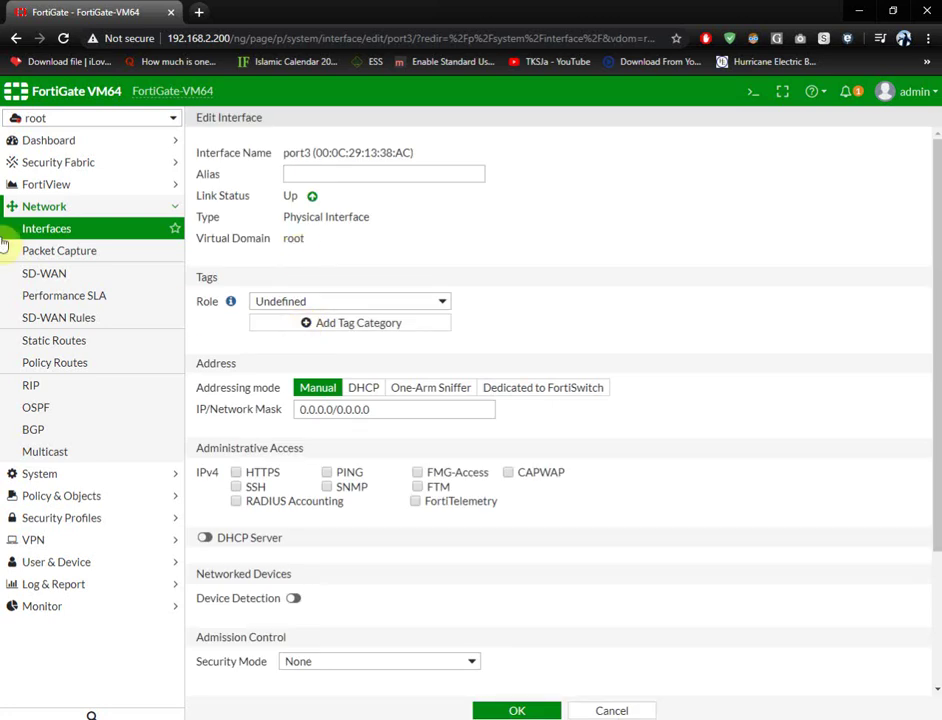
click(60, 229)
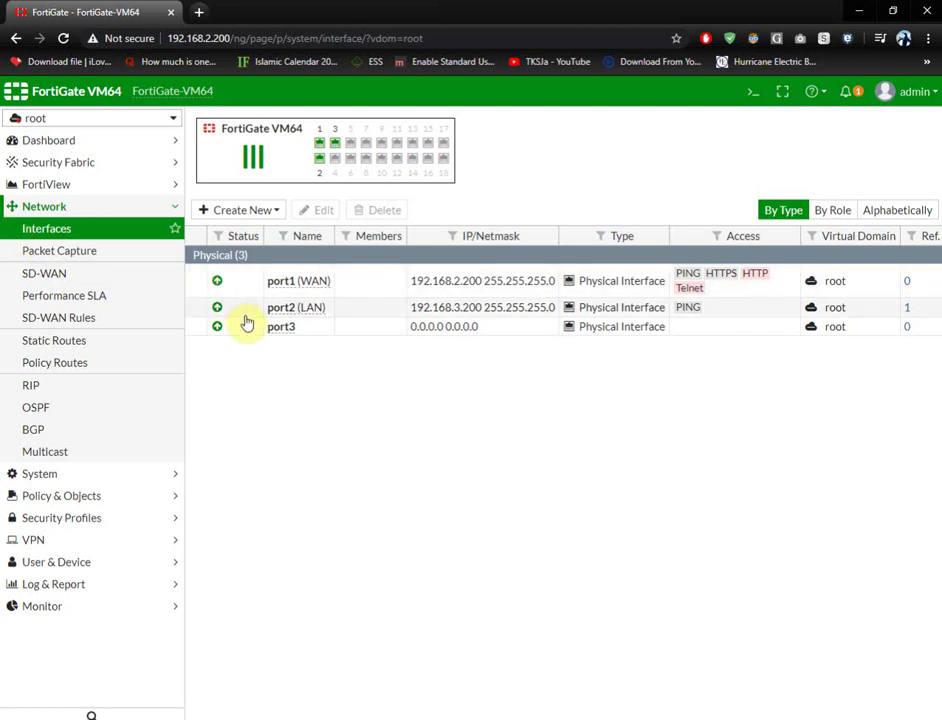
mouse_move(285, 331)
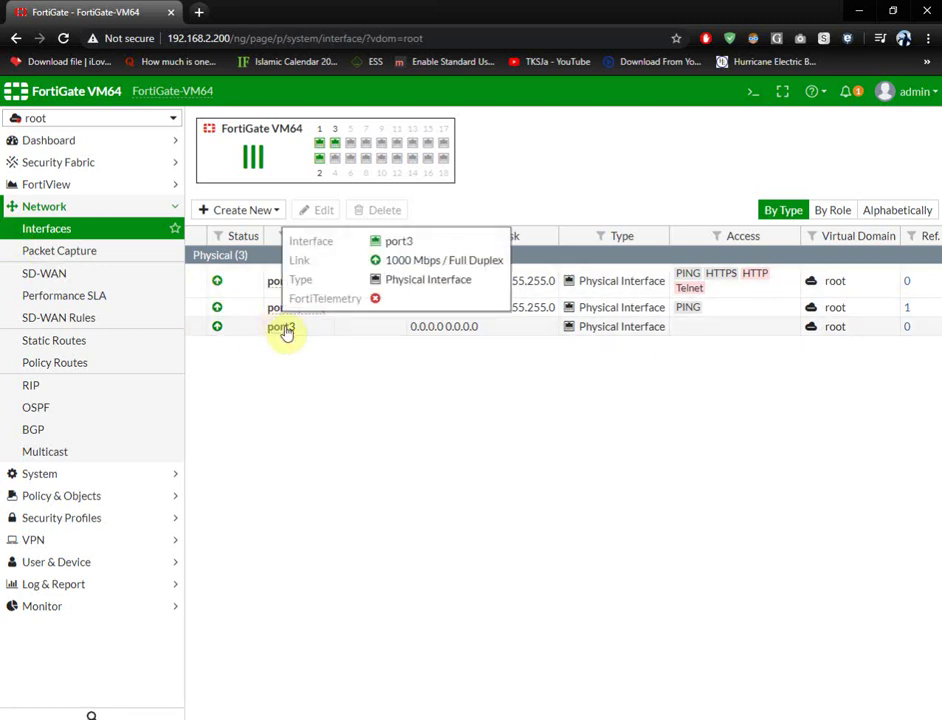
click(285, 331)
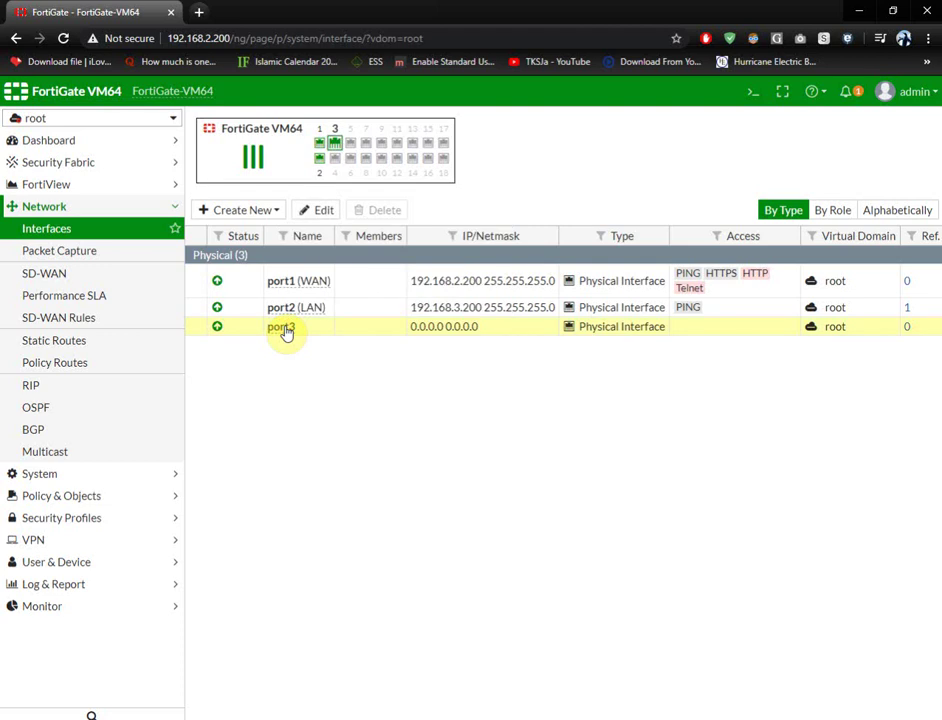
- Switch to Global, list the VDOMs and scroll to root's Interfaces and Ref. columns
click(54, 121)
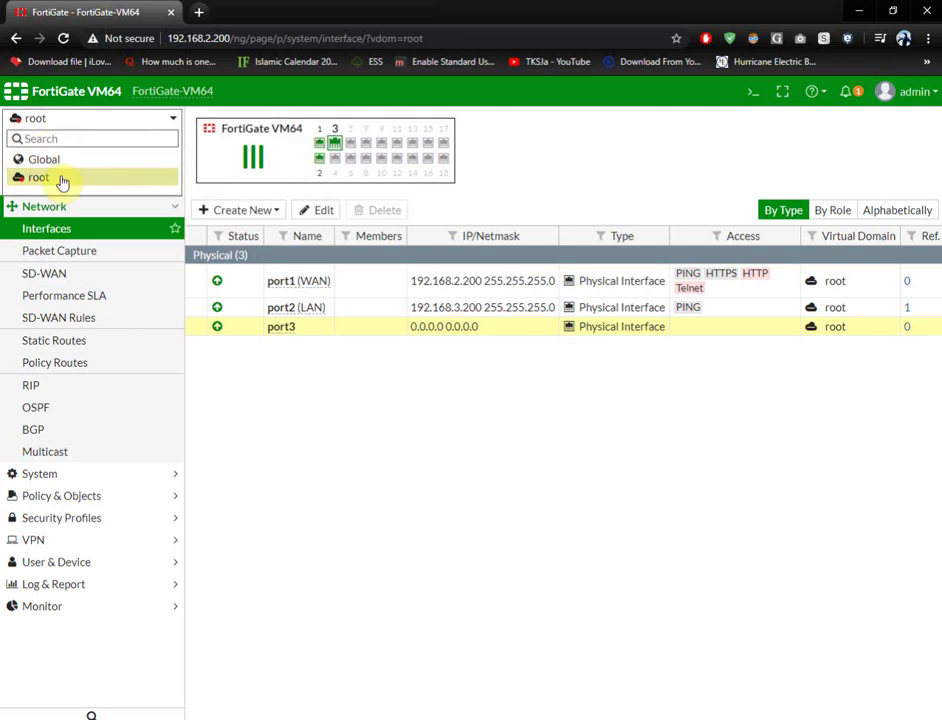
click(60, 160)
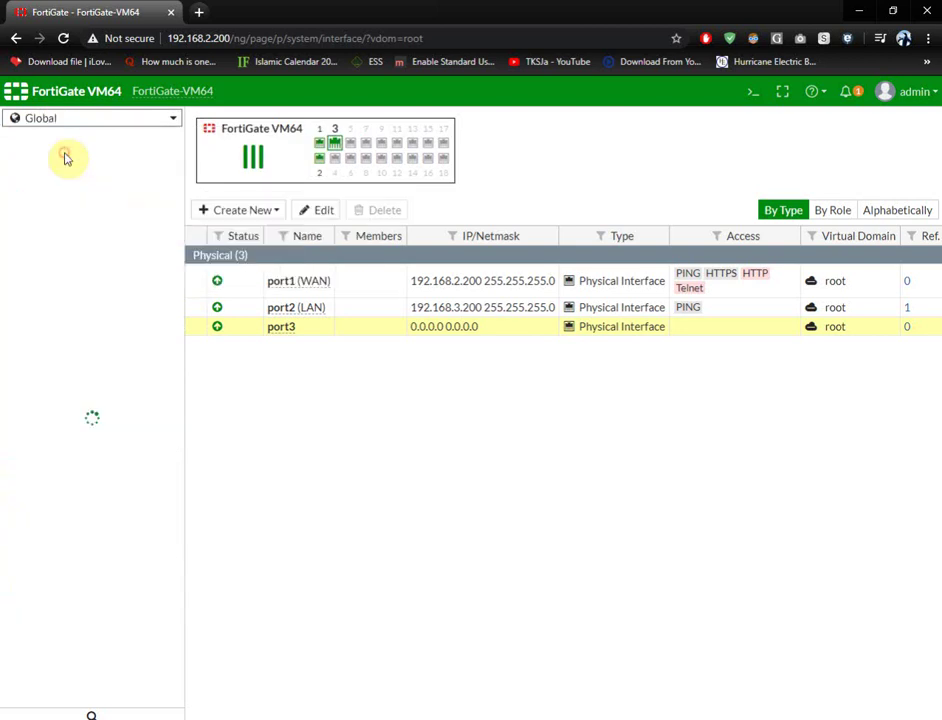
click(68, 258)
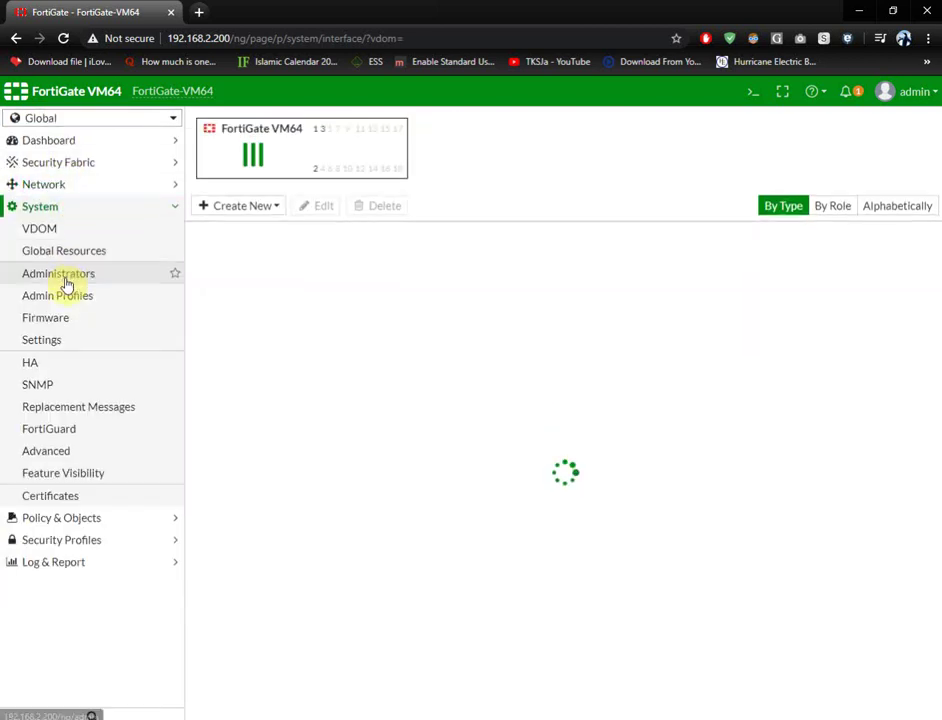
click(61, 230)
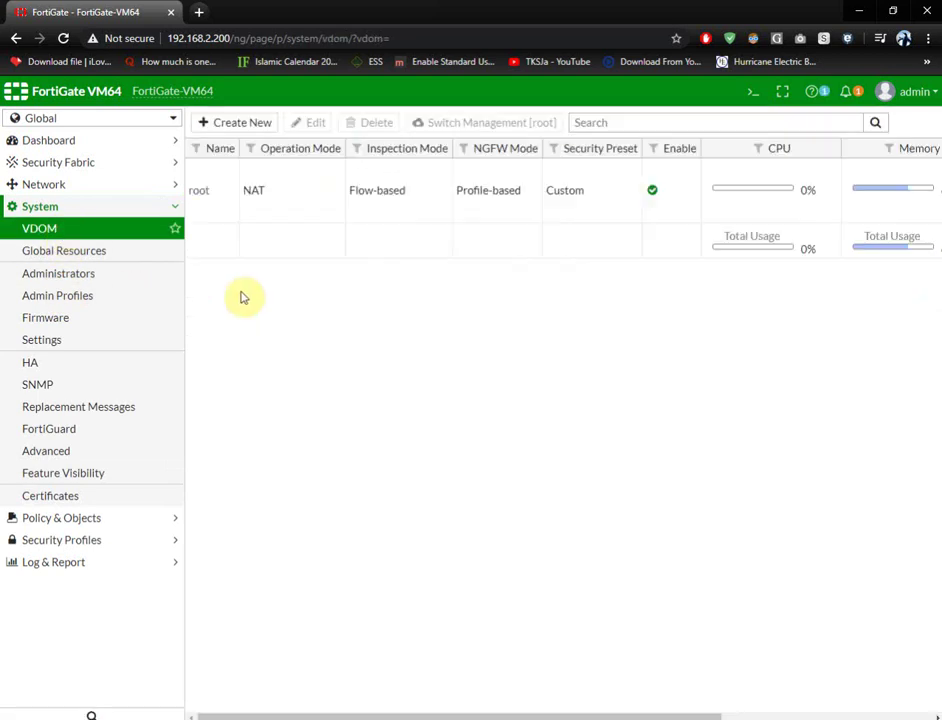
scroll(799, 690, right, 3)
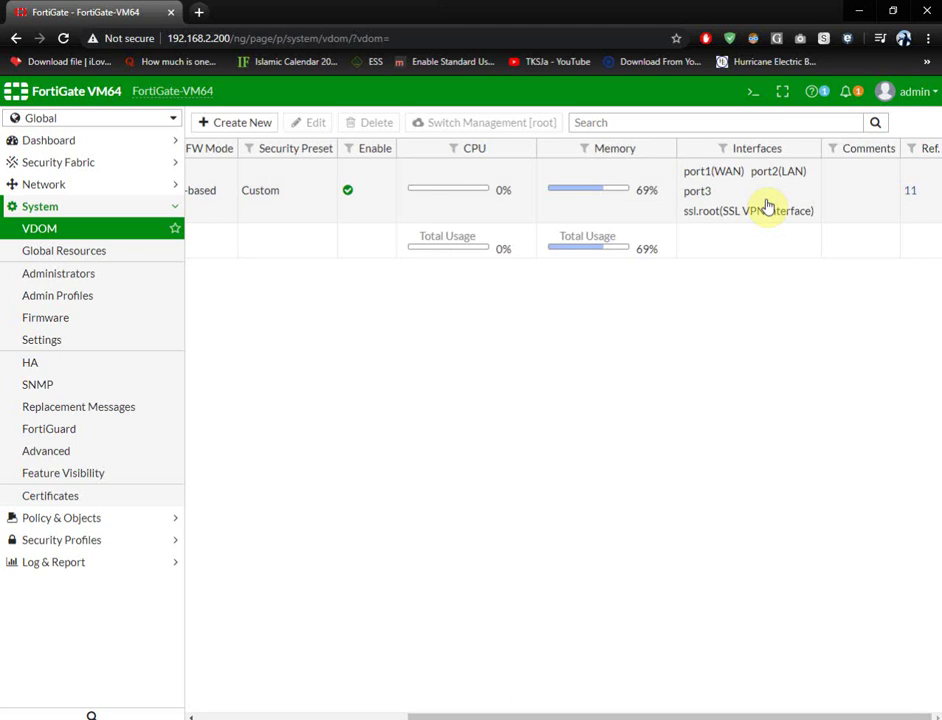
click(918, 186)
- Try twice to delete port3 from root's usage list; both fail with 'Unable to delete' errors
click(910, 191)
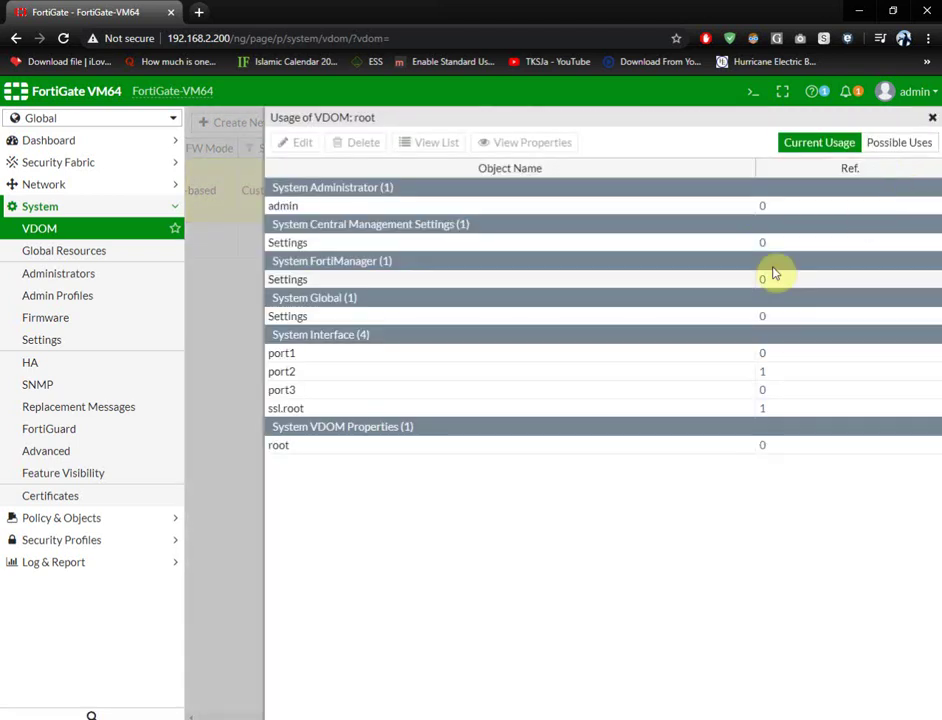
click(287, 392)
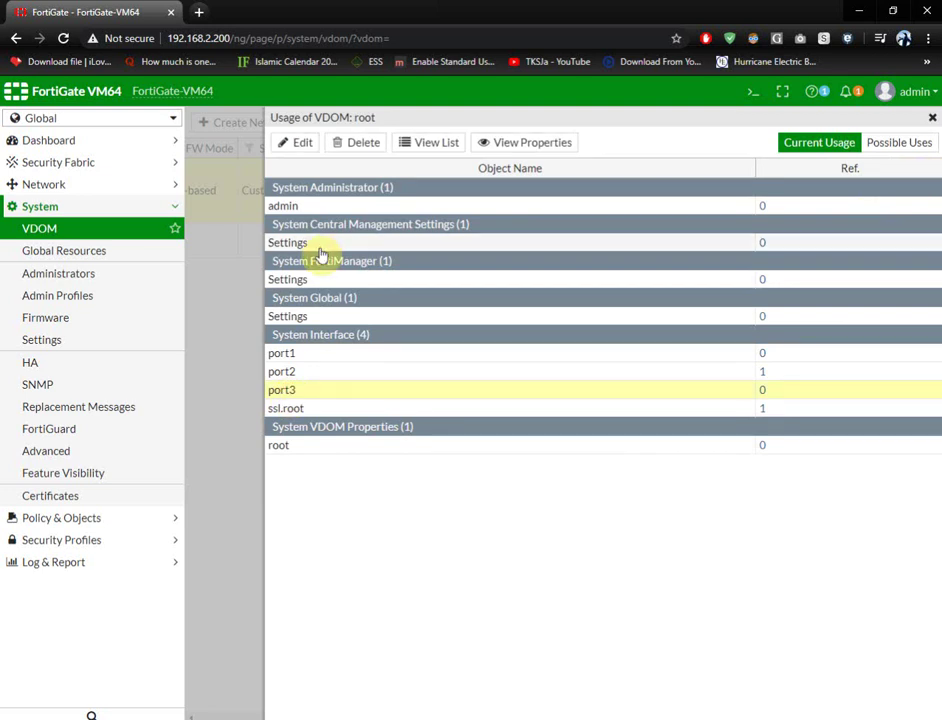
click(360, 143)
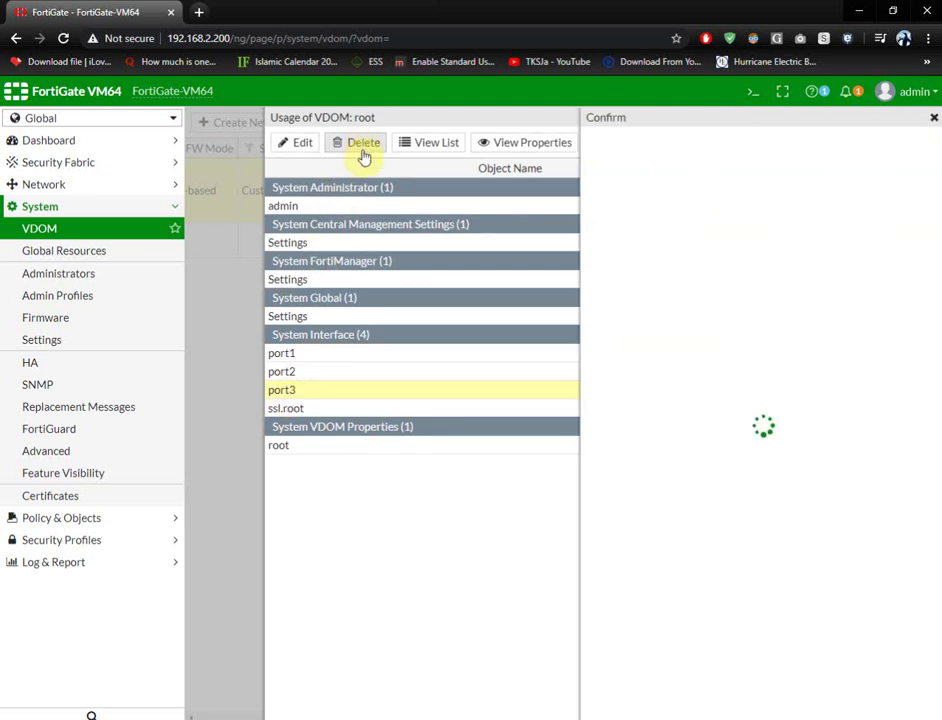
click(707, 203)
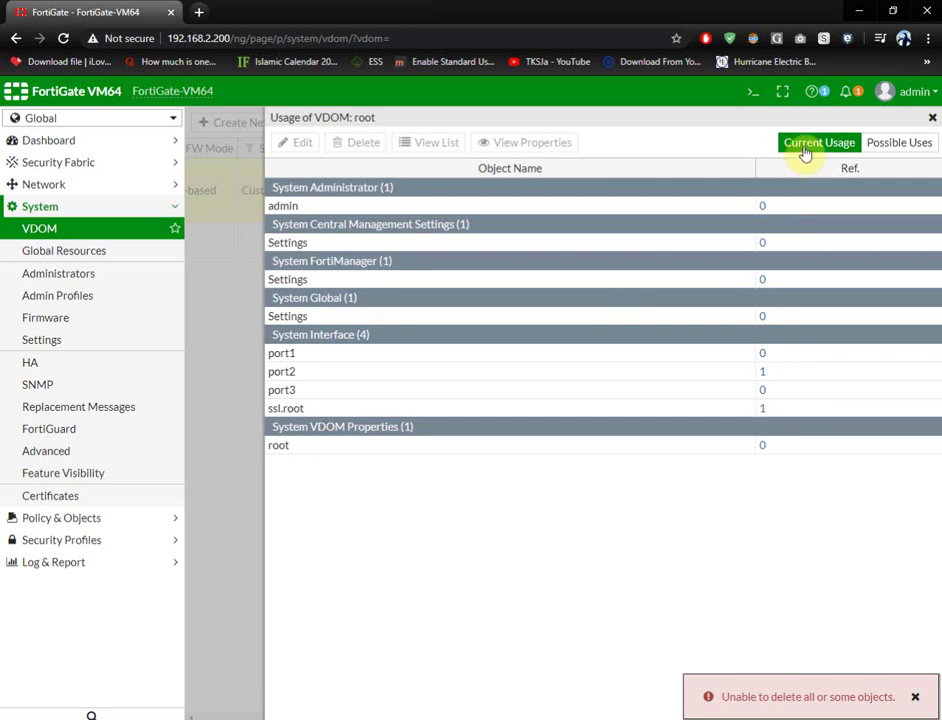
click(274, 392)
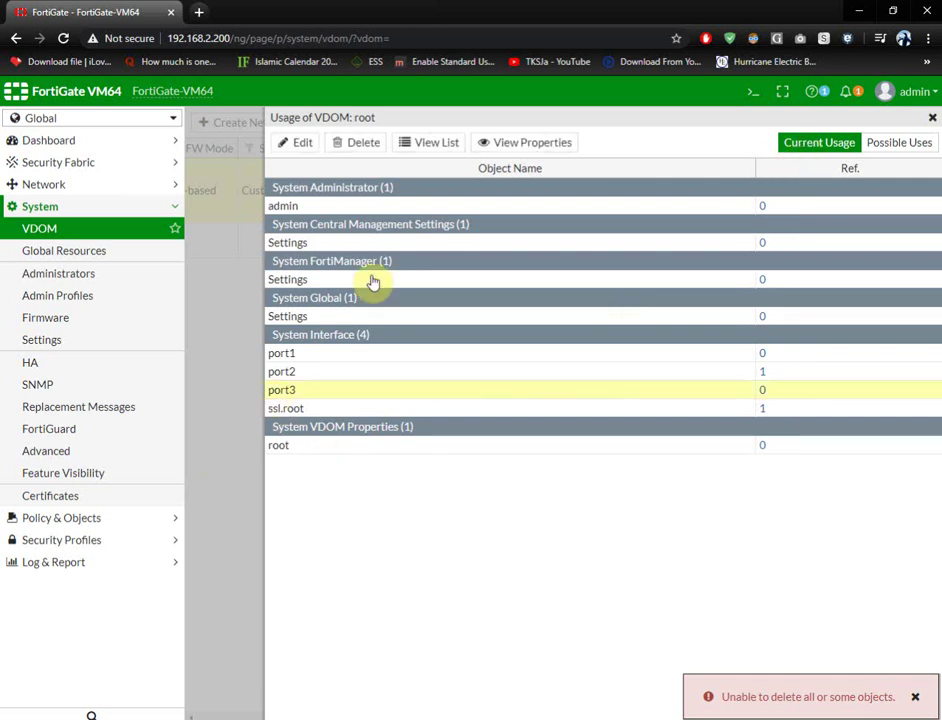
click(365, 145)
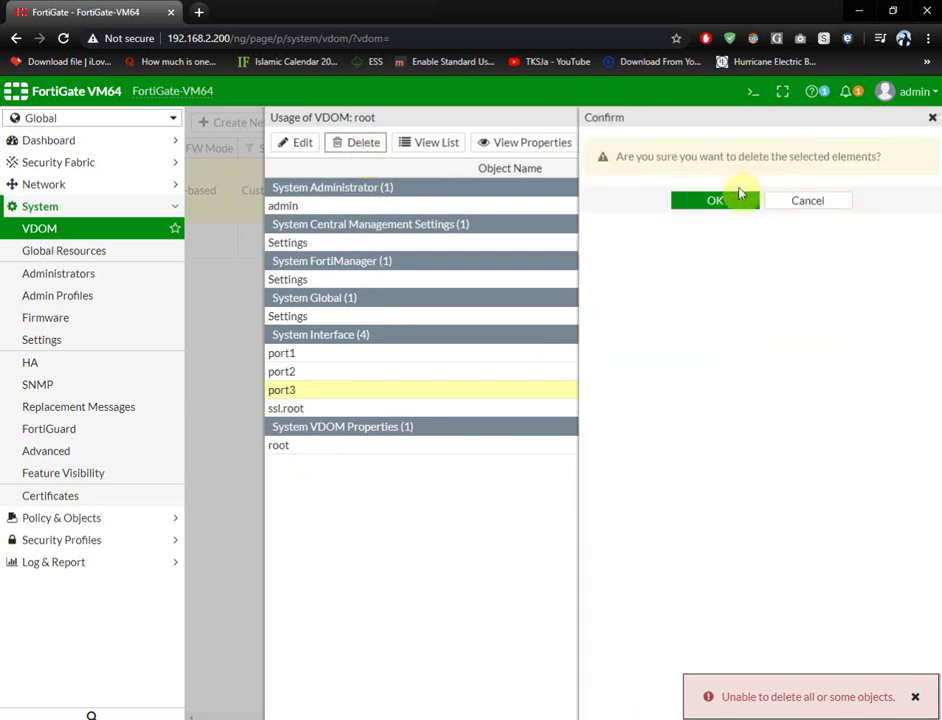
click(715, 201)
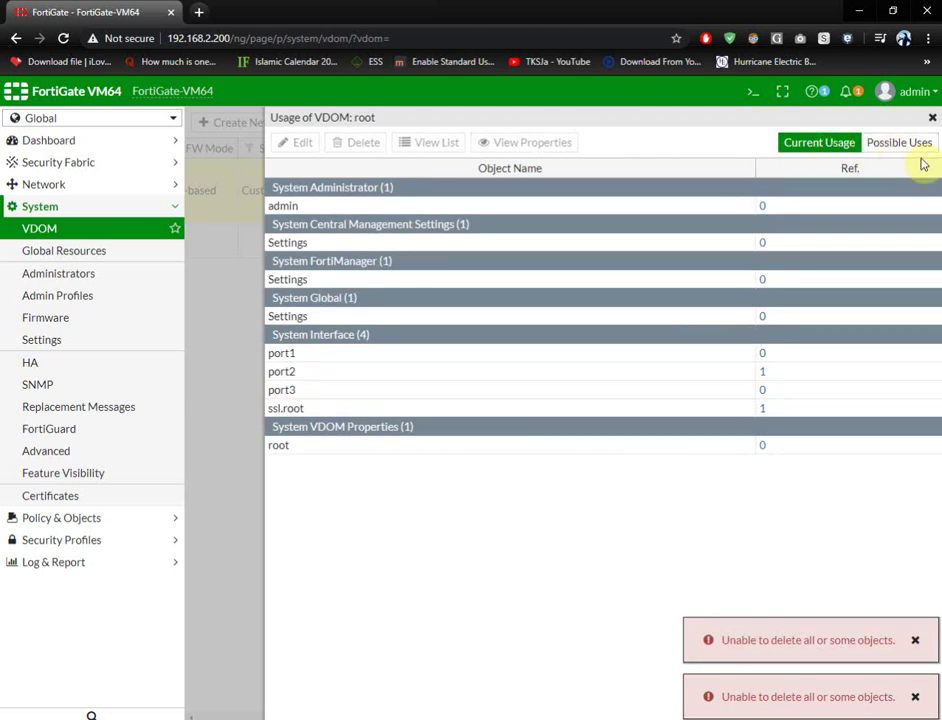
click(933, 120)
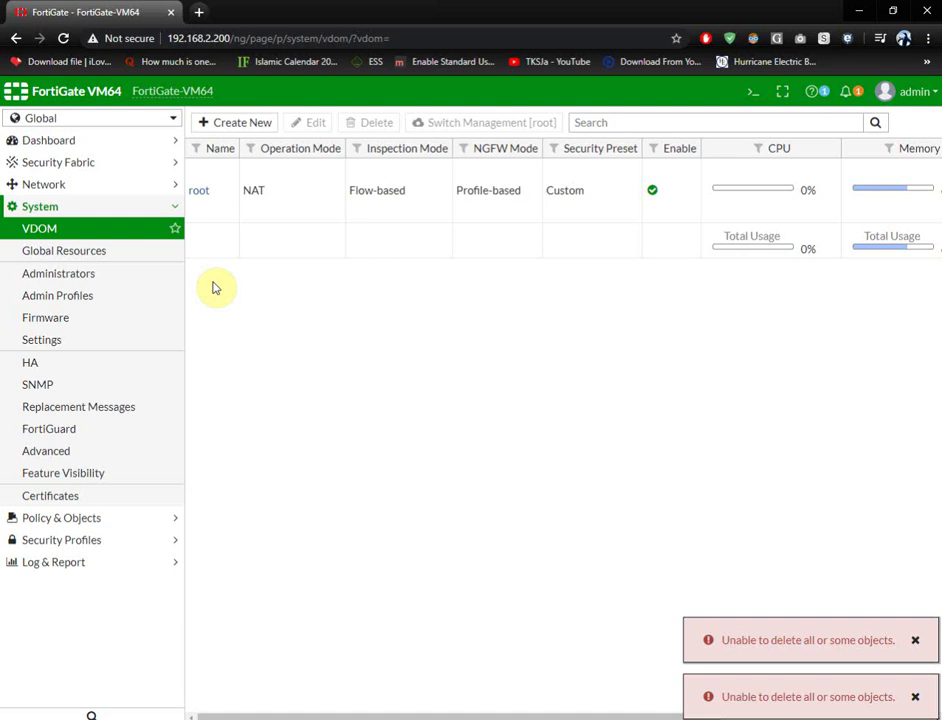
- Switch to the root VDOM and view its System > Advanced settings
click(78, 119)
click(40, 177)
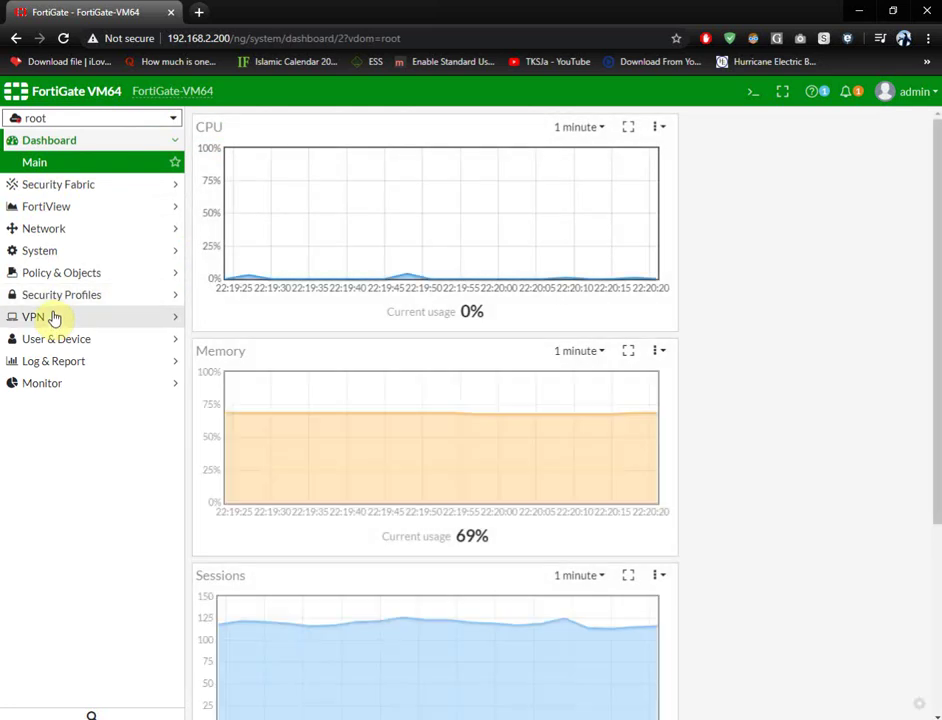
click(61, 252)
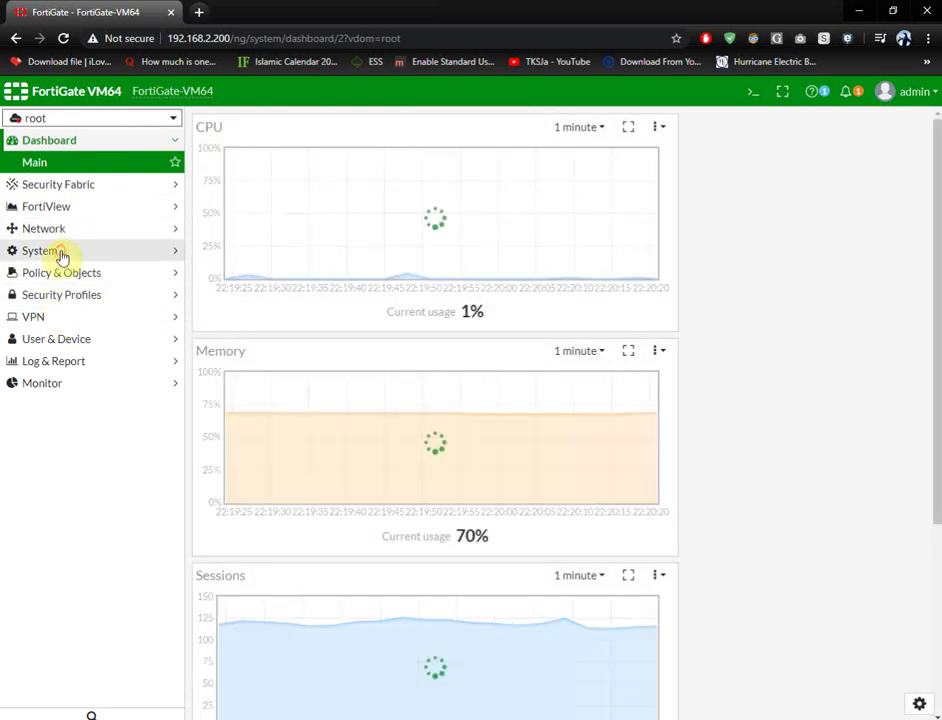
click(62, 273)
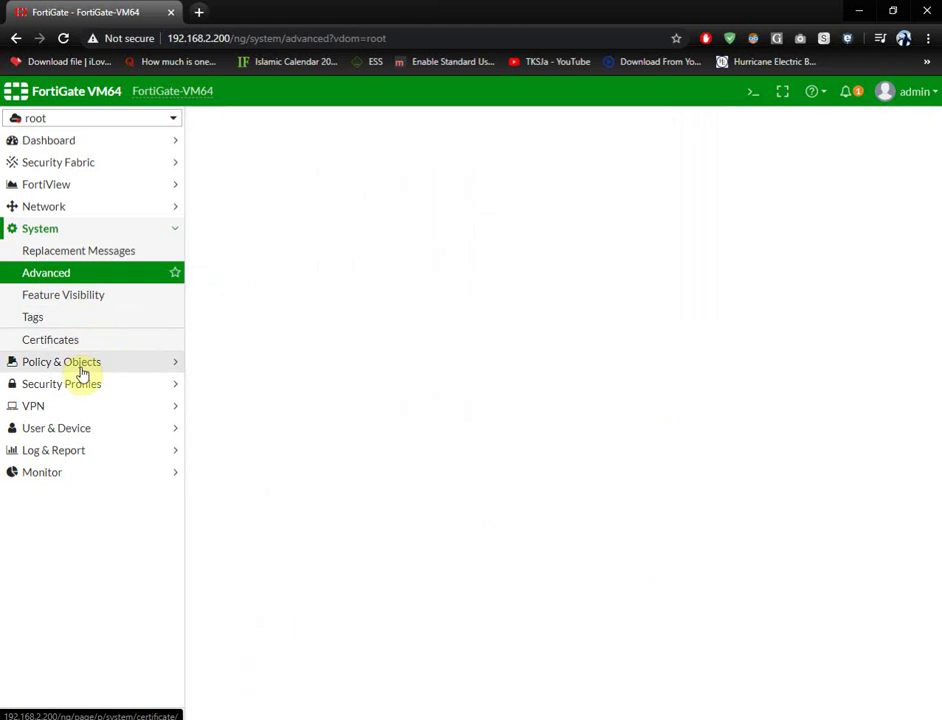
- Check root's IPv4 Policy list, then switch back to the Global context
click(80, 366)
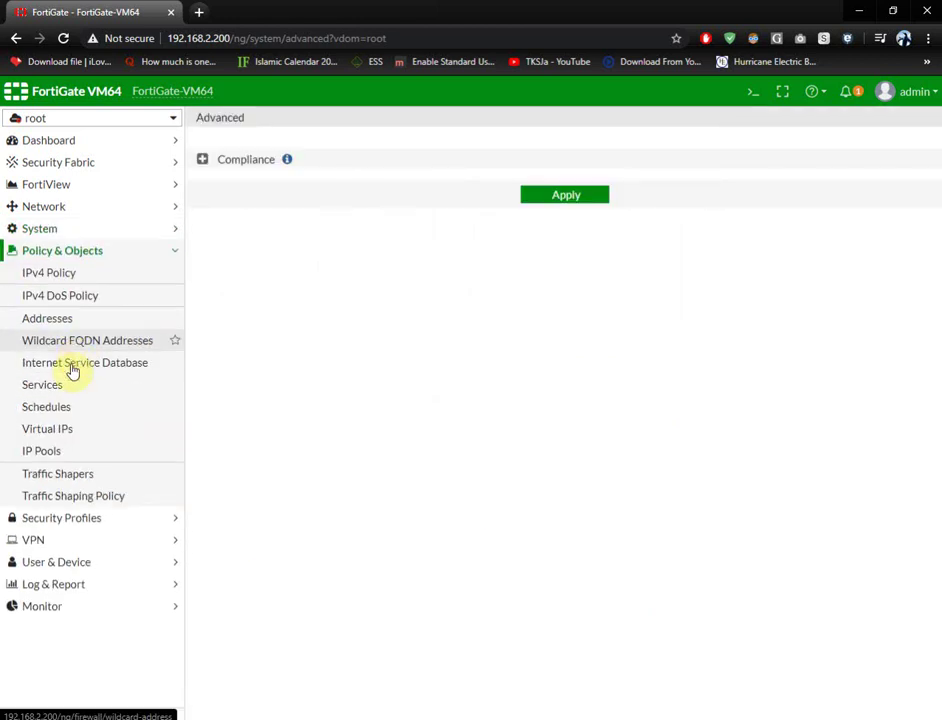
click(75, 280)
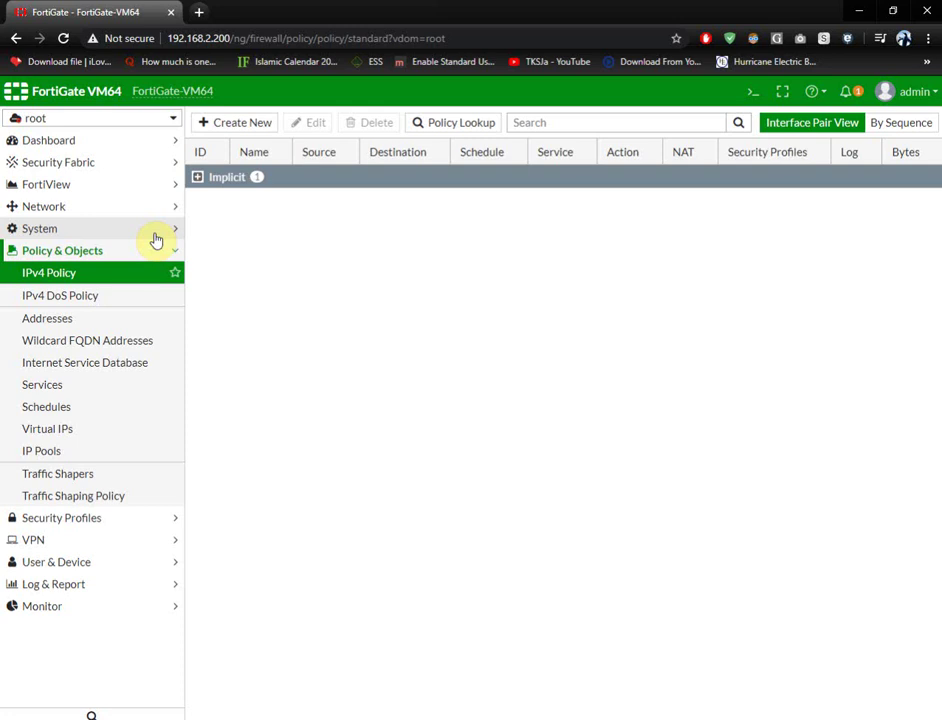
click(82, 120)
click(70, 160)
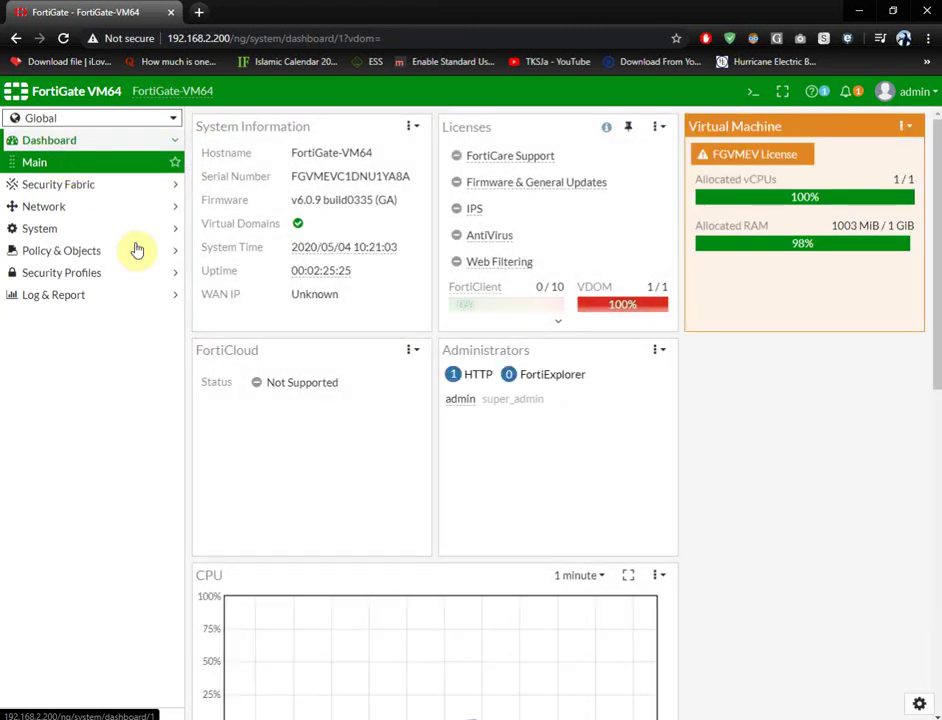
- From the Global Network > Interfaces list, start creating a new VDOM Link
click(66, 207)
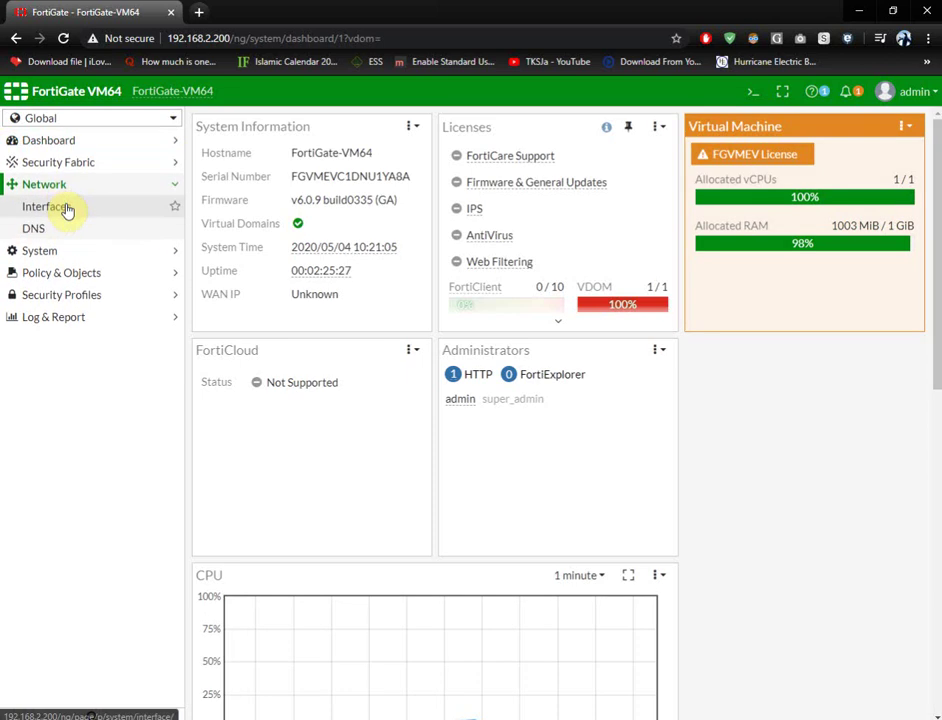
click(64, 209)
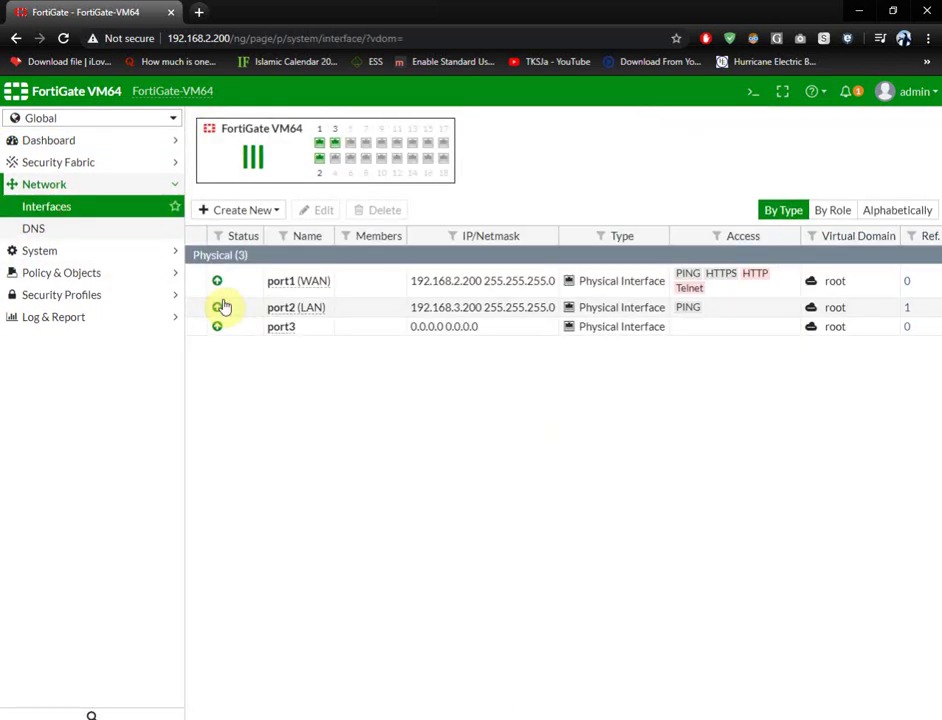
click(264, 216)
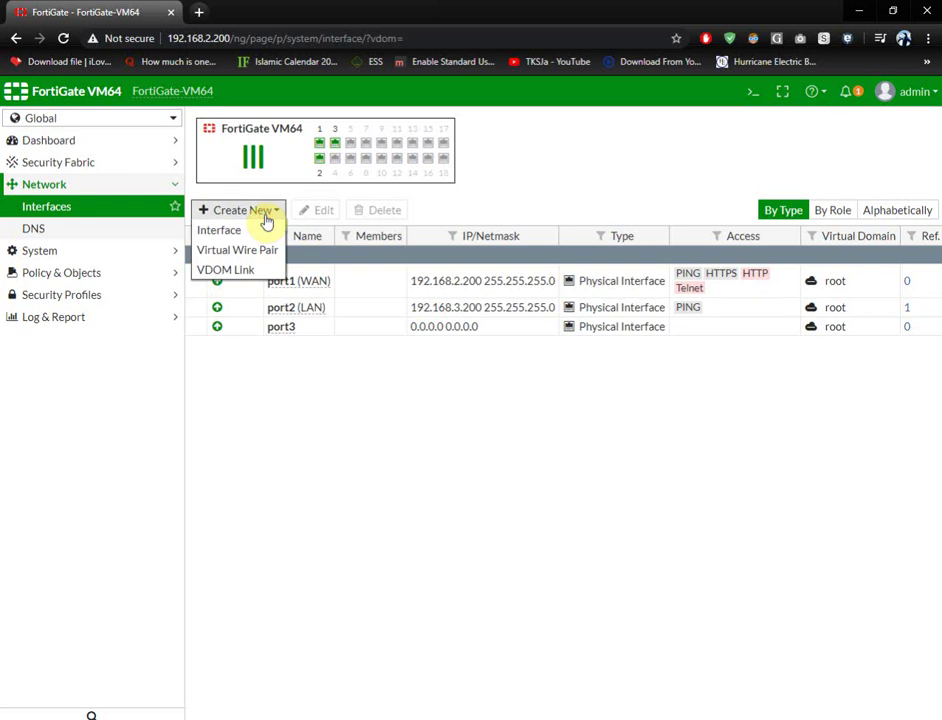
click(249, 279)
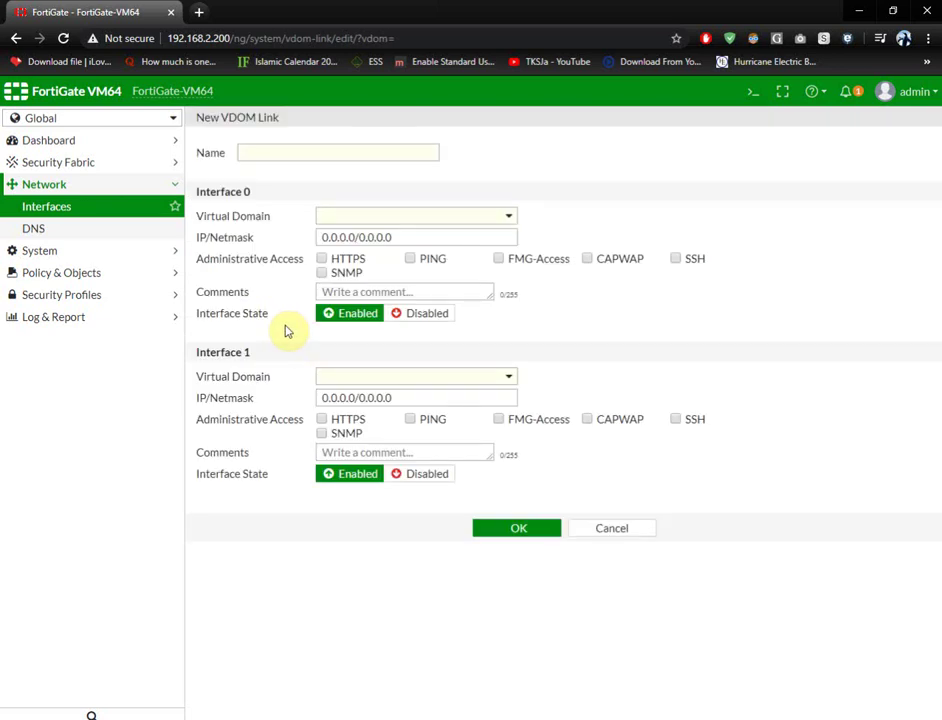
- Assign both Interface 0 and Interface 1 of the new link to the root virtual domain
click(303, 153)
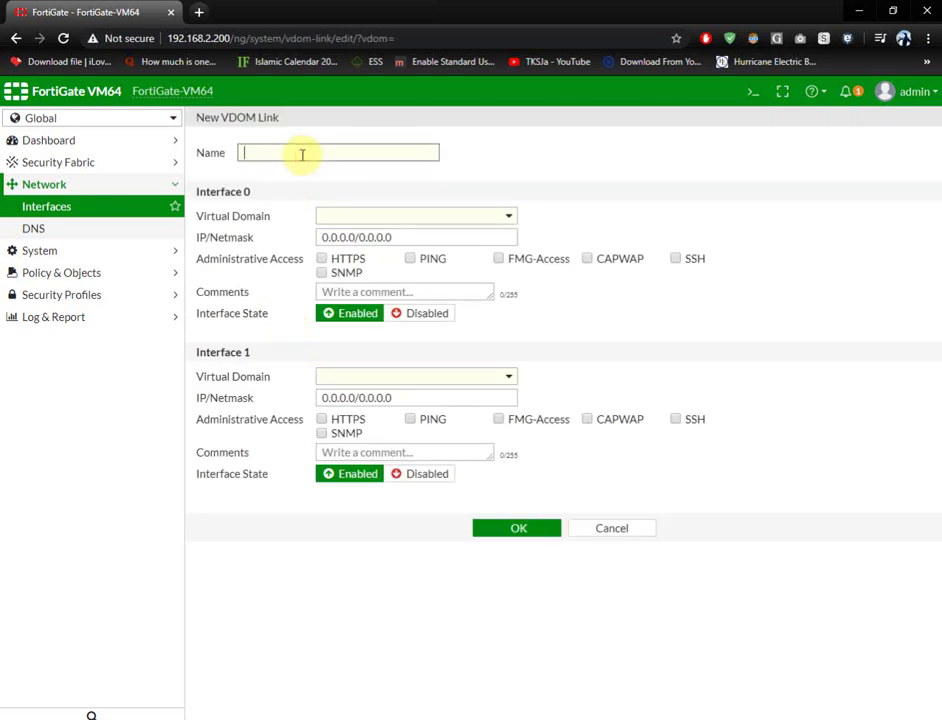
click(349, 217)
click(354, 262)
click(412, 385)
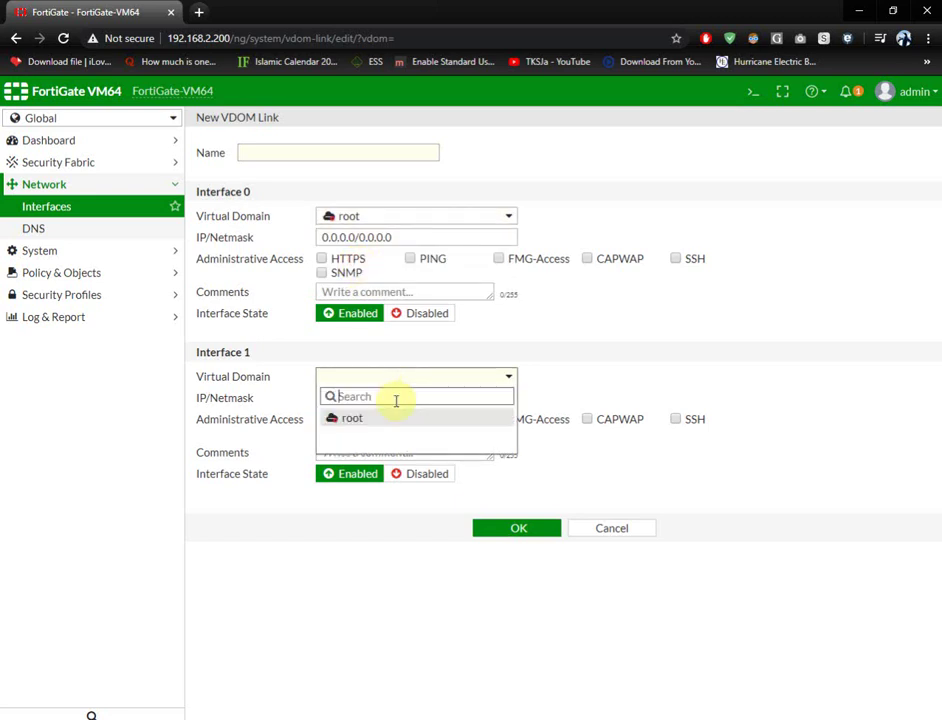
click(373, 421)
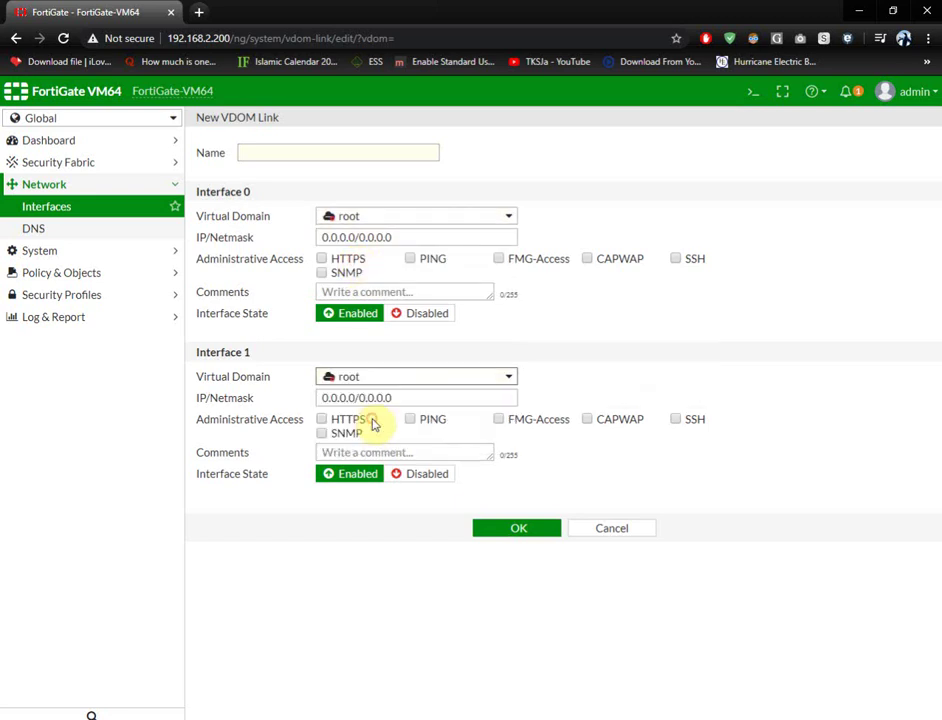
triple_click(400, 237)
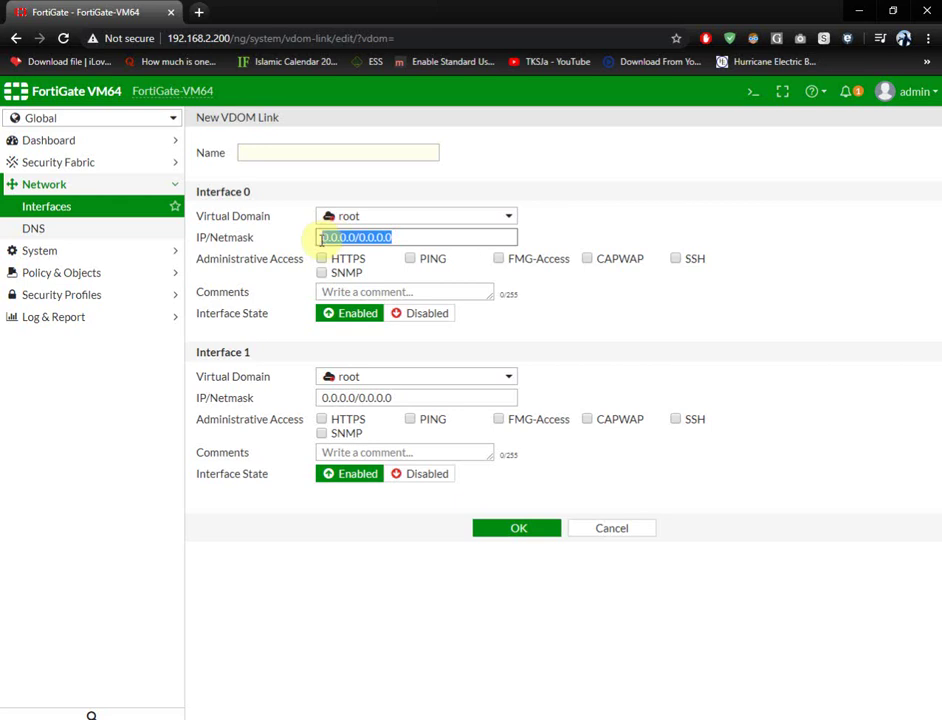
triple_click(416, 399)
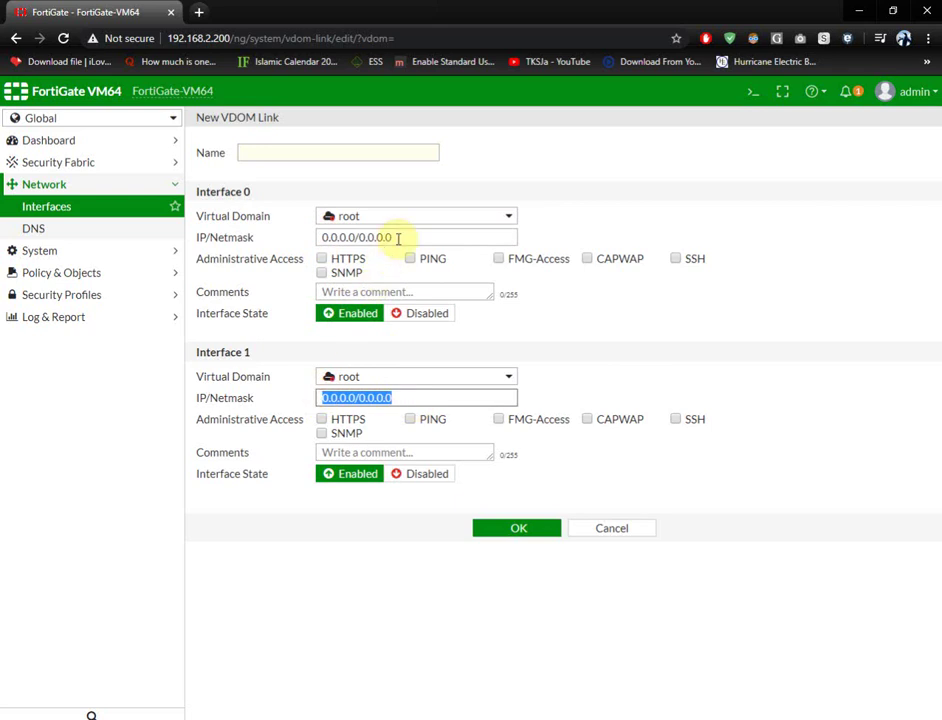
mouse_move(356, 384)
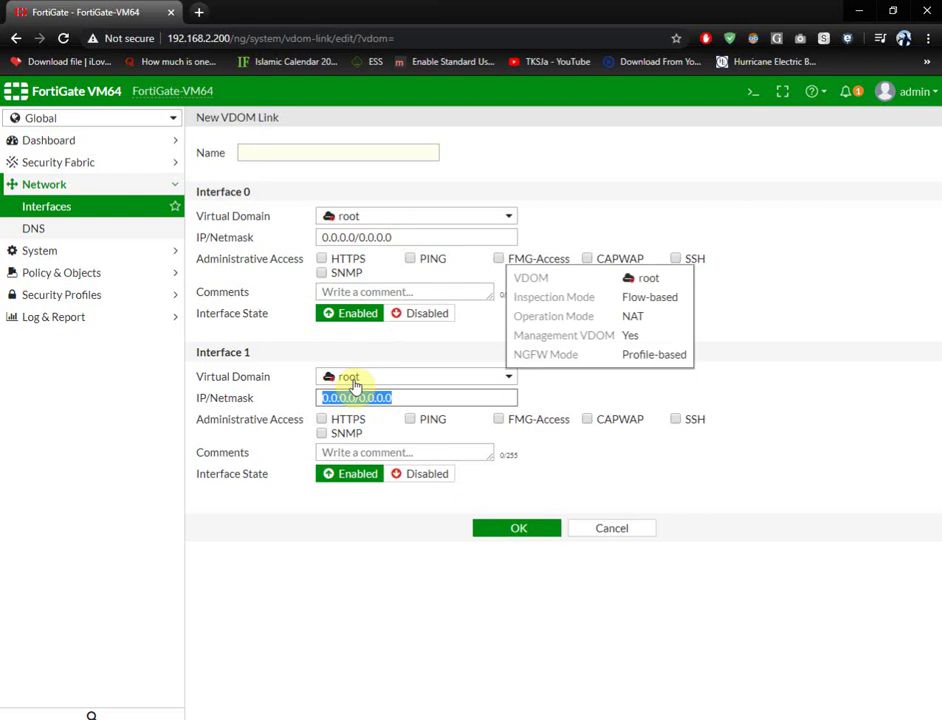
click(356, 386)
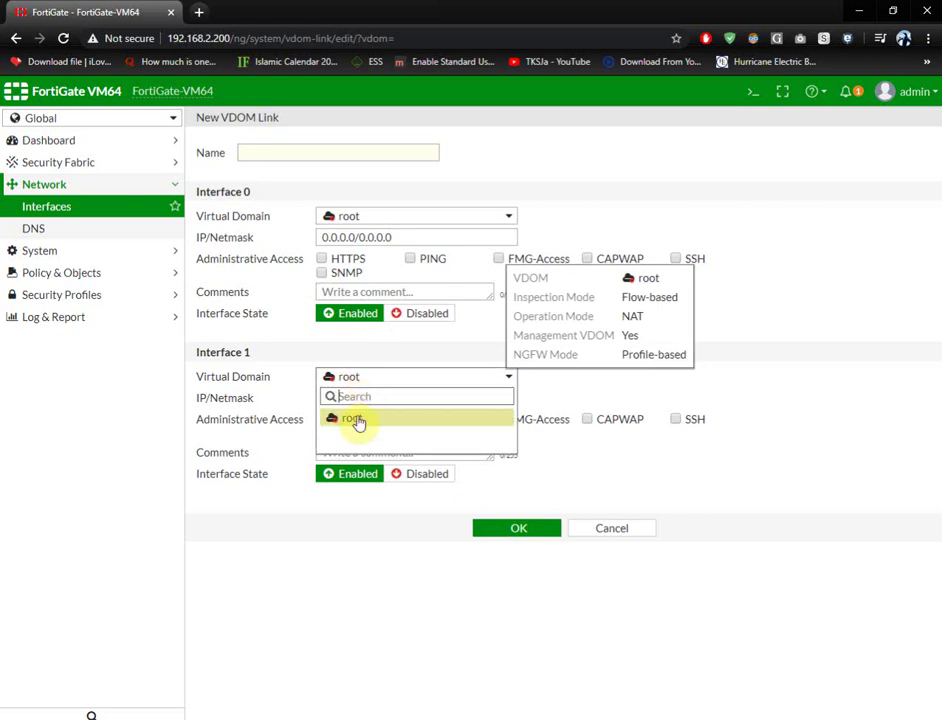
click(356, 420)
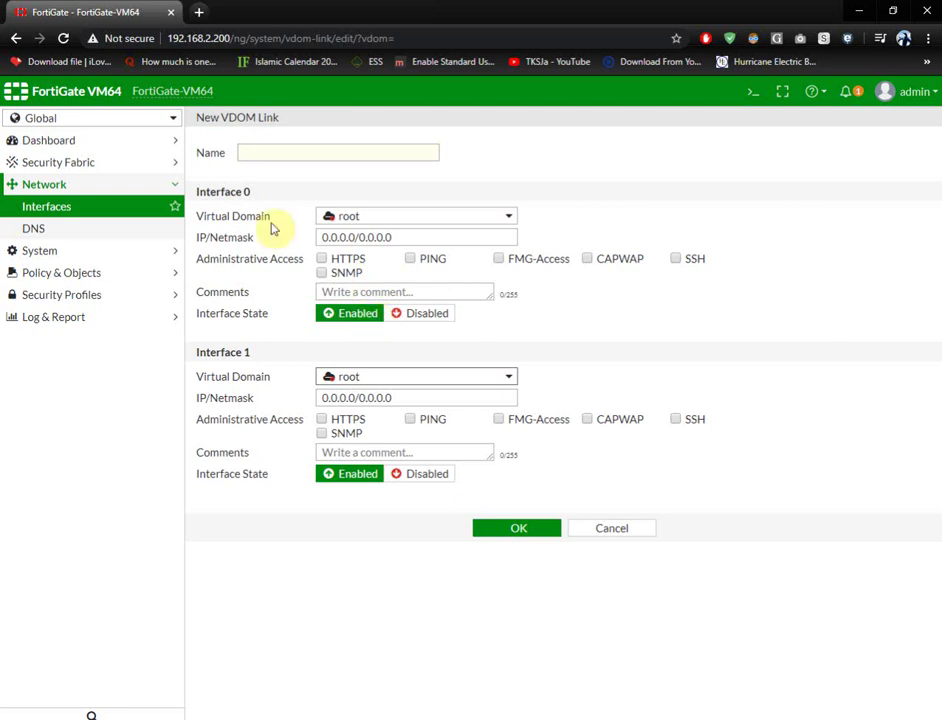
- Name the VDOM link IT-ROOT
click(265, 150)
text(IT-)
text(ROOT)
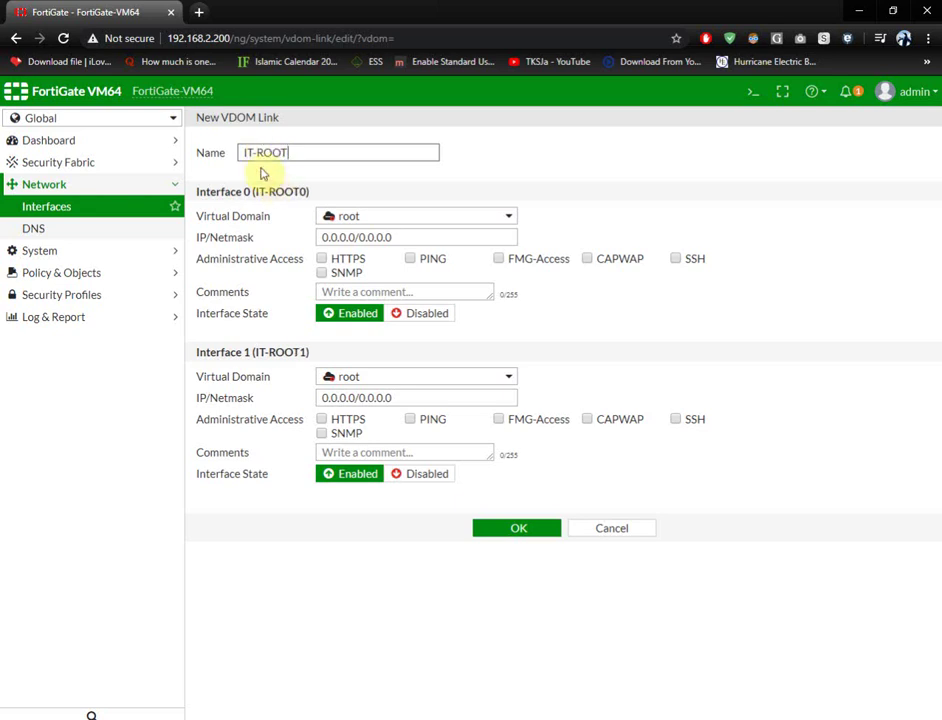
- Give IT-ROOT0 the address 192.168.5.100/255.255.255.0
drag(395, 236, 320, 236)
text(192.23)
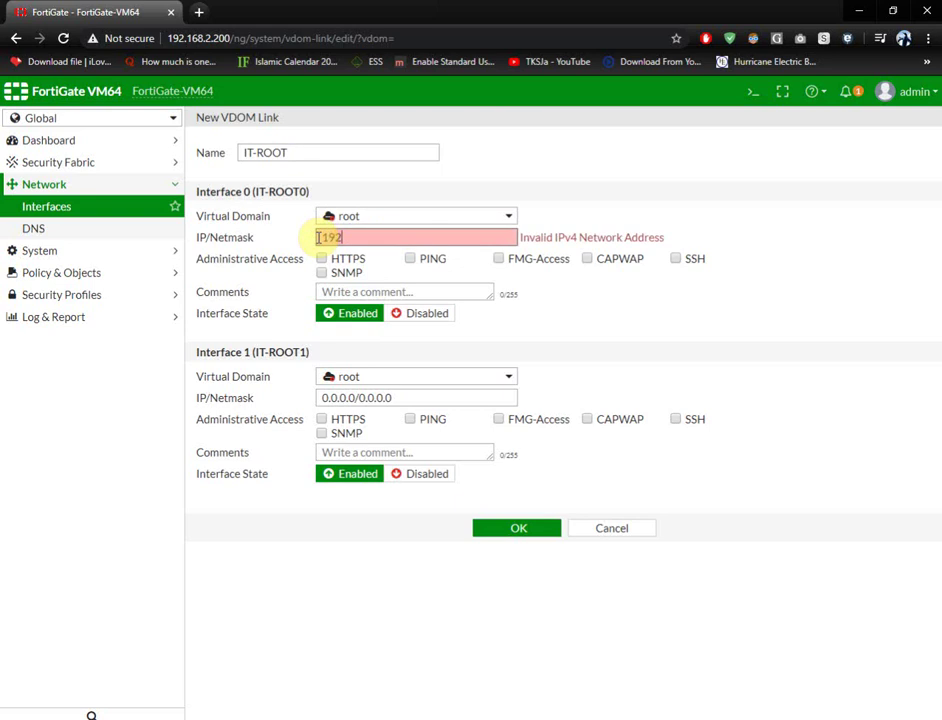
key(BackSpace)
key(BackSpace)
text(168.3.100/255.2)
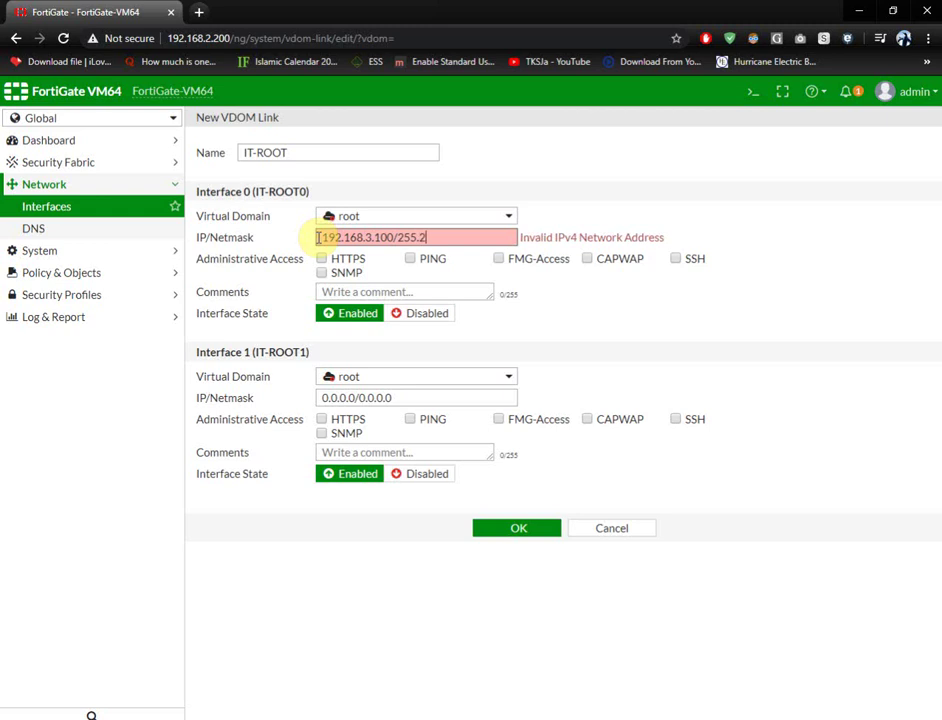
text(55.255.255.0)
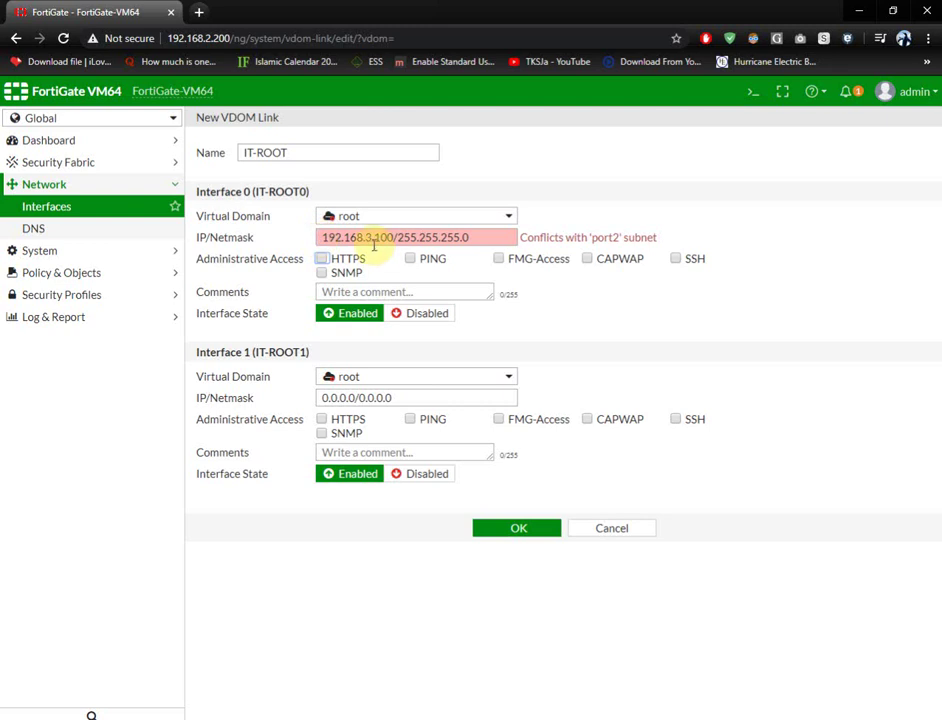
click(371, 237)
key(BackSpace)
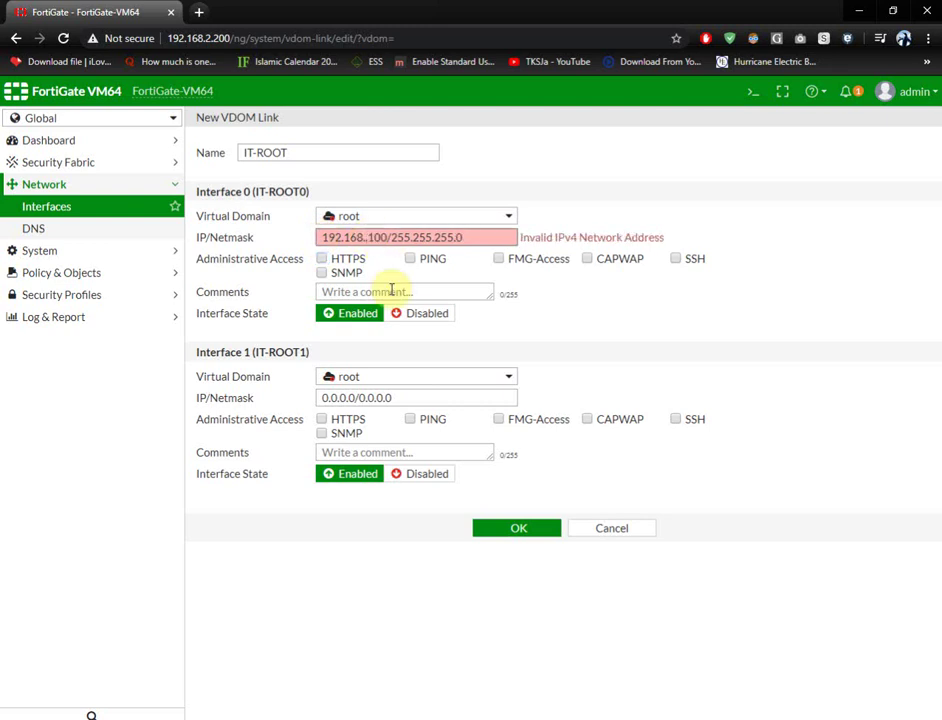
text(5)
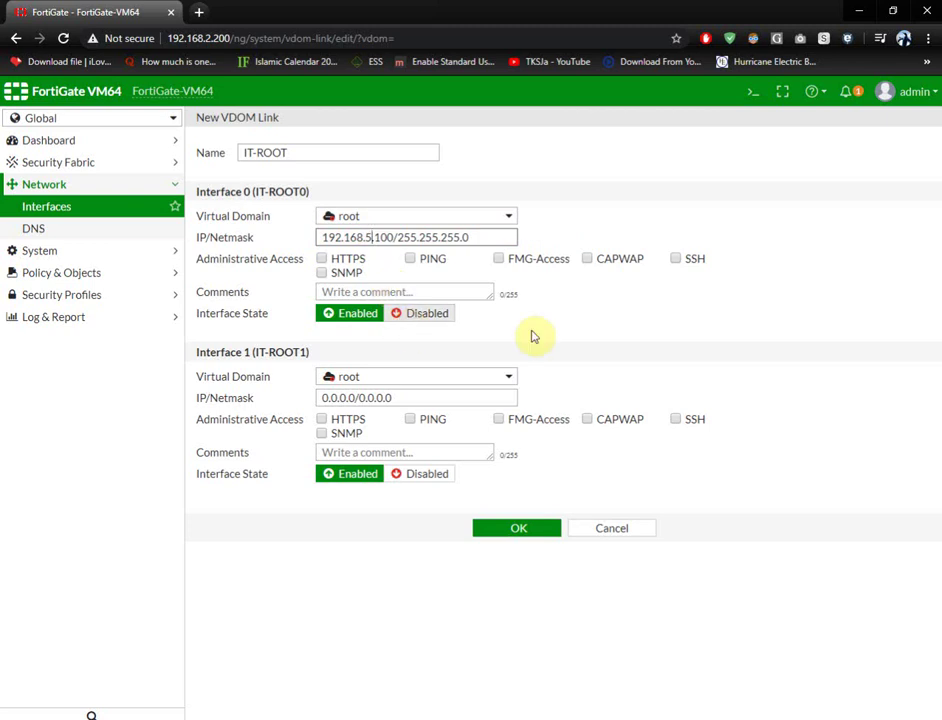
- Give IT-ROOT1 192.168.6.100/255.255.255.0 and allow PING on both interfaces
click(467, 381)
click(376, 420)
drag(412, 395, 277, 424)
text(192.168.)
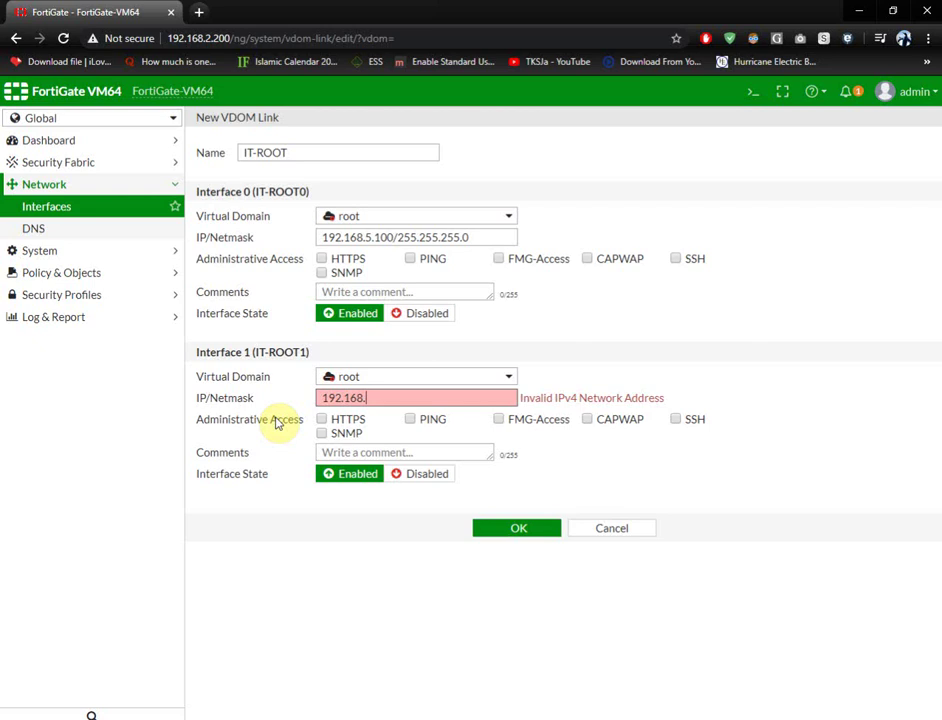
text(6.1)
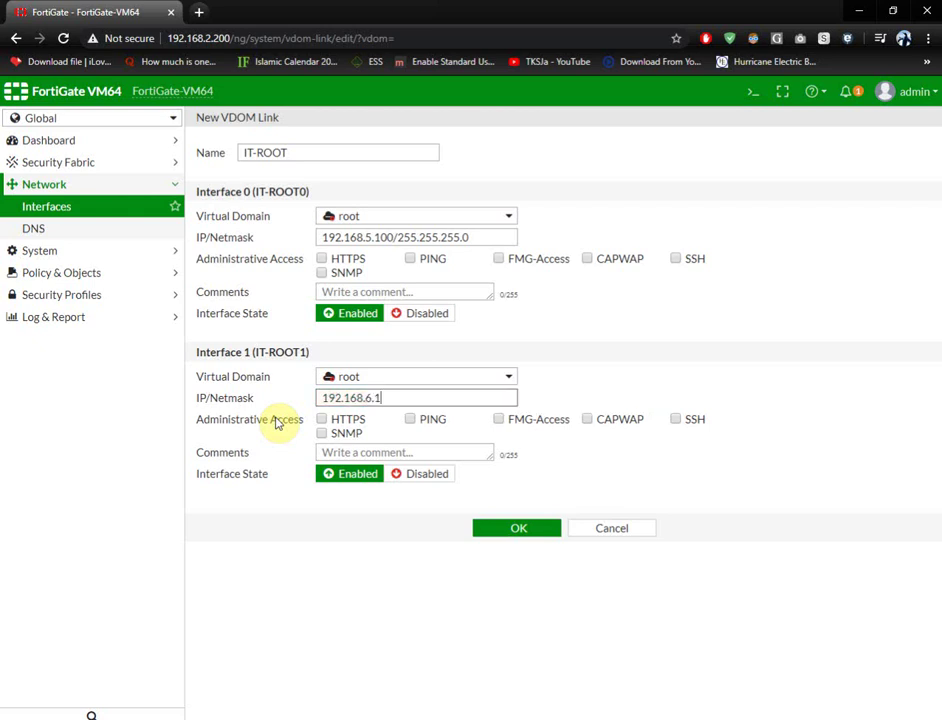
text(00/255.255.255.0)
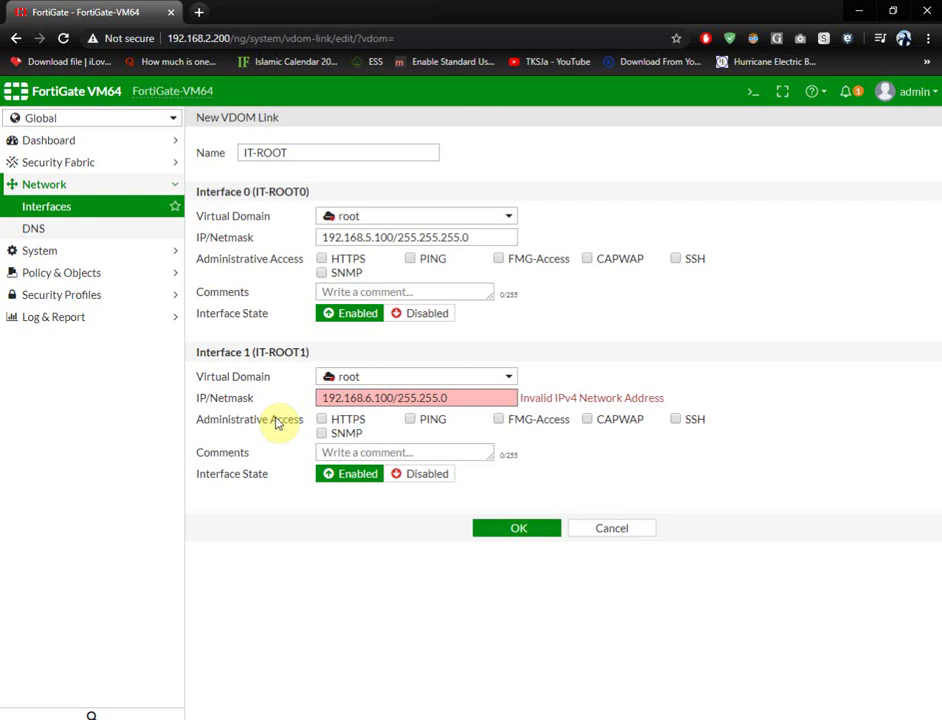
key(BackSpace)
text(255.0)
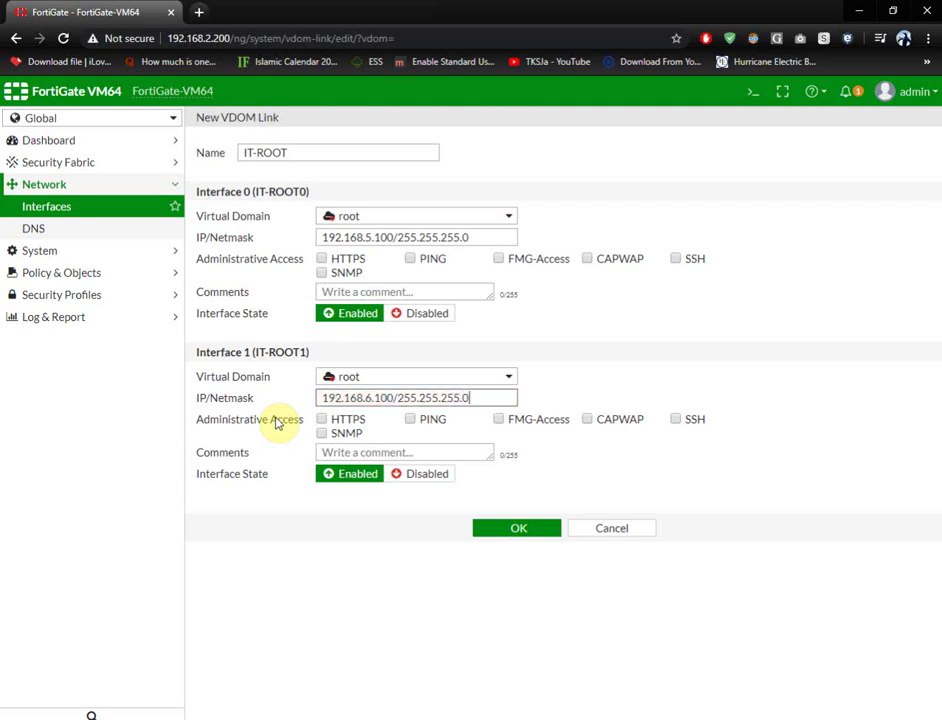
click(410, 258)
click(410, 420)
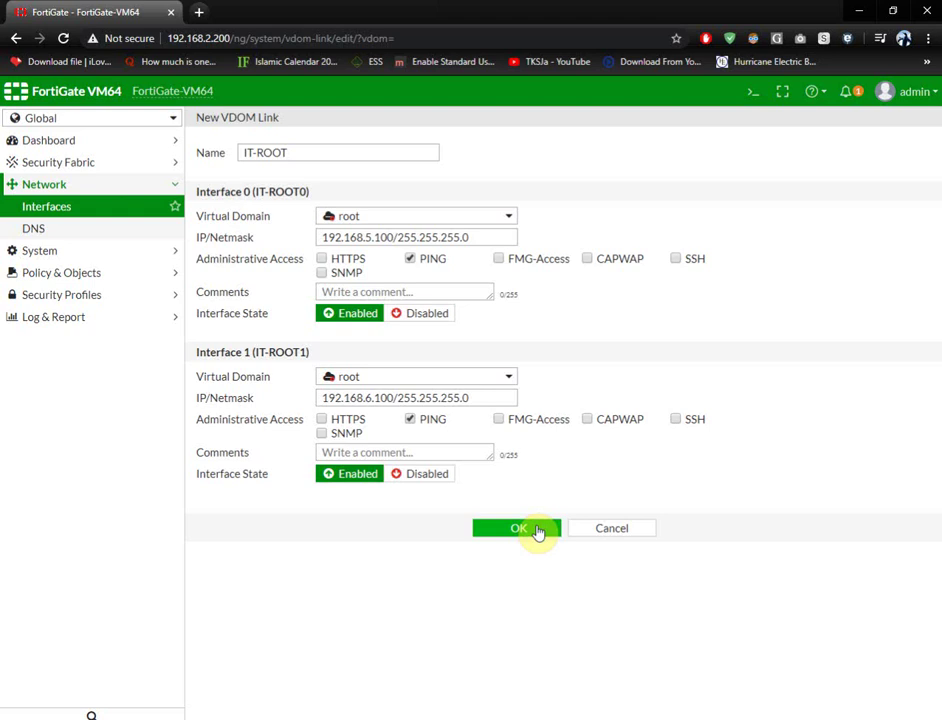
- Stay in the Global scope and open the Main dashboard
click(70, 121)
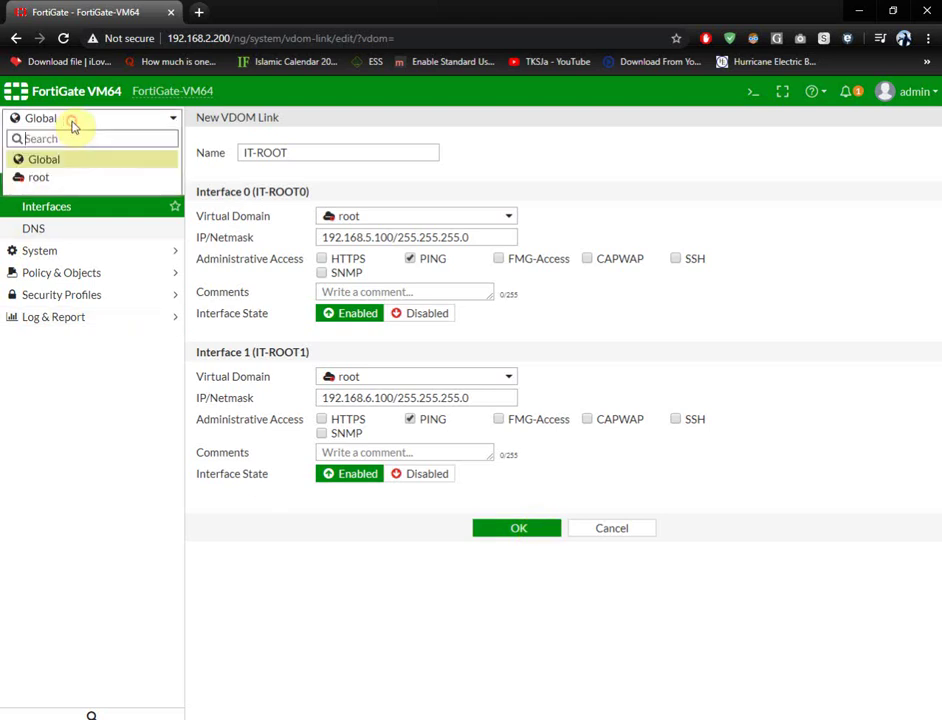
click(64, 160)
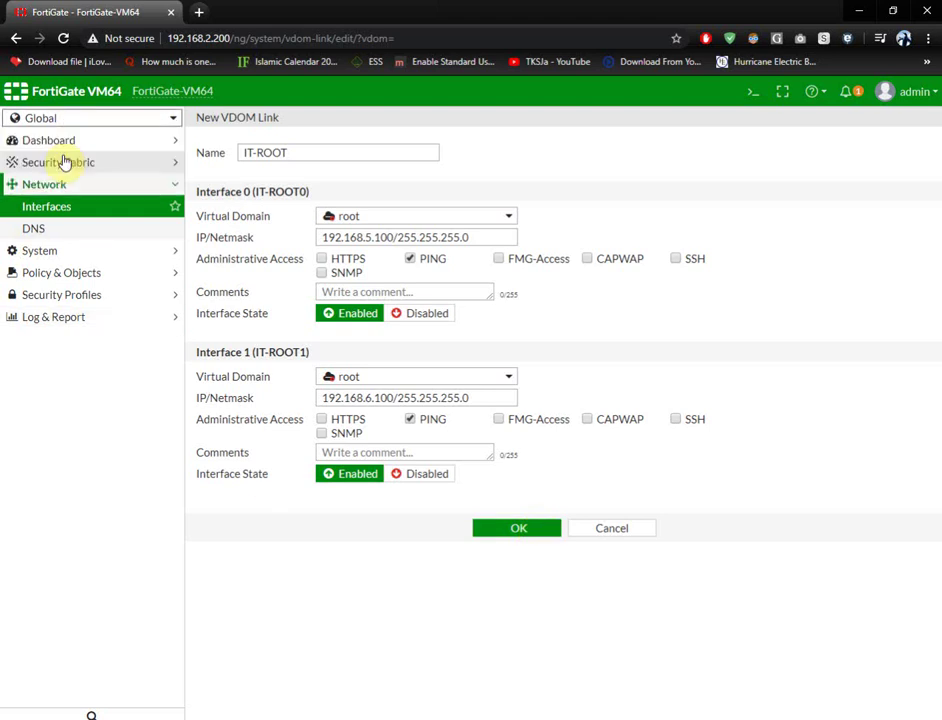
click(64, 146)
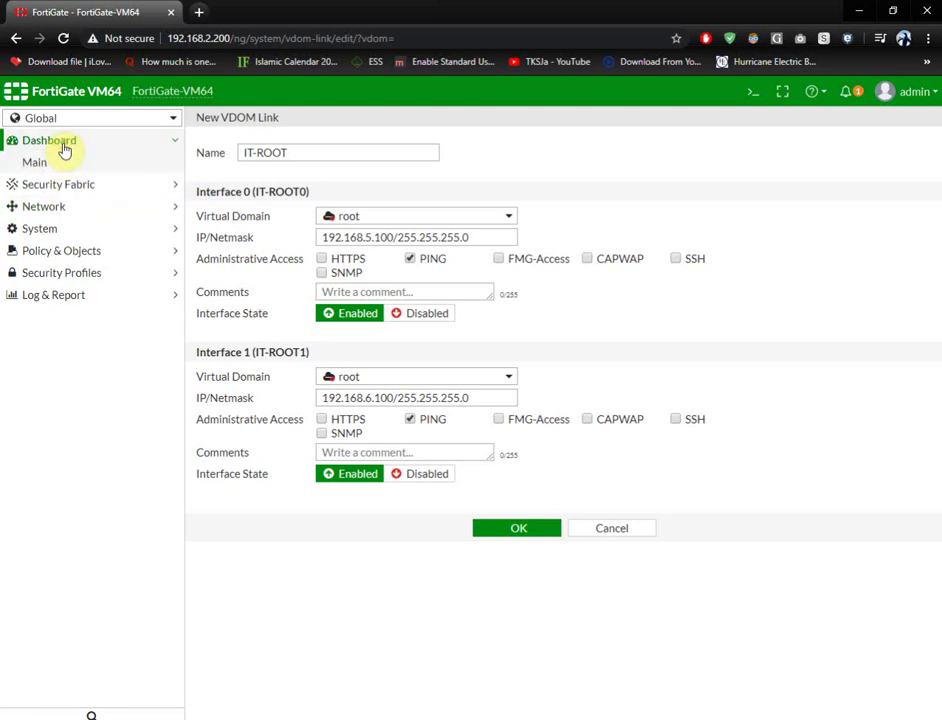
click(62, 150)
click(57, 140)
click(52, 167)
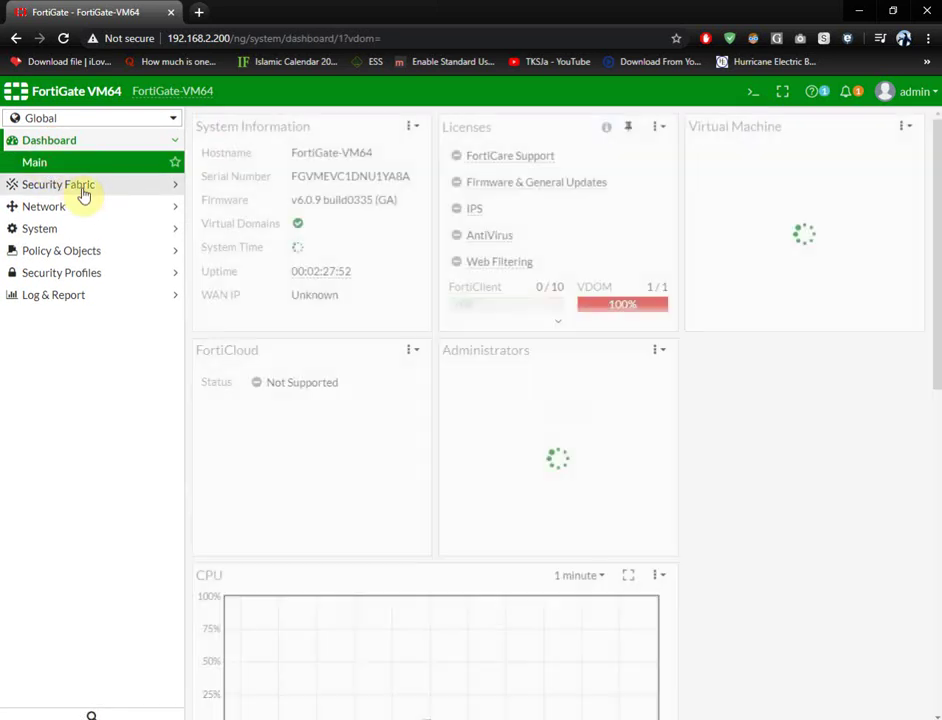
- Open Enter License Key from the VDOM license bar (1/1), then cancel without a key
mouse_move(613, 315)
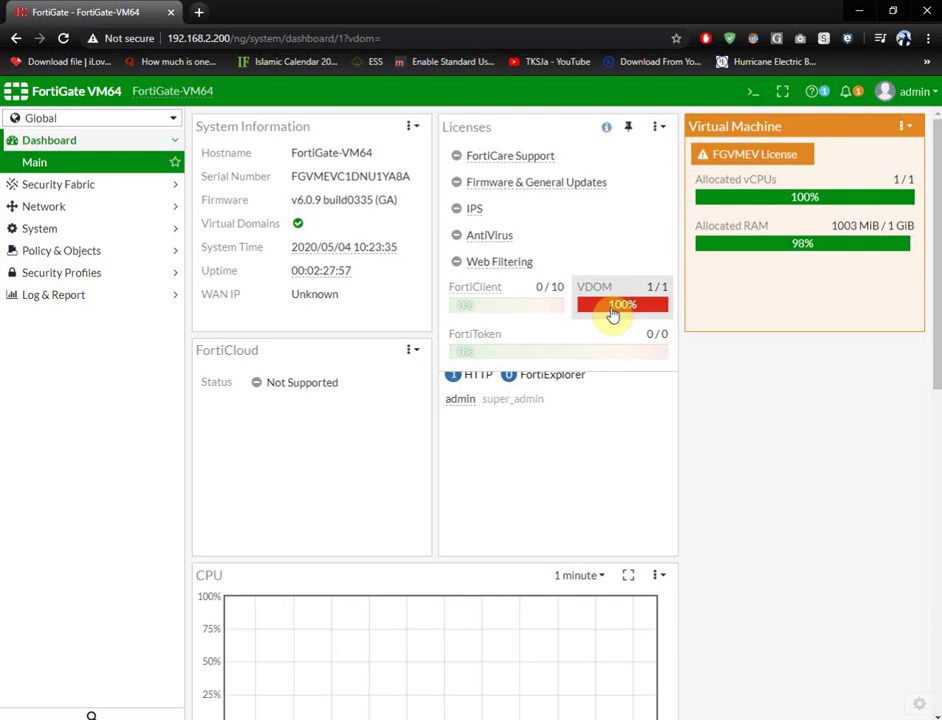
click(613, 315)
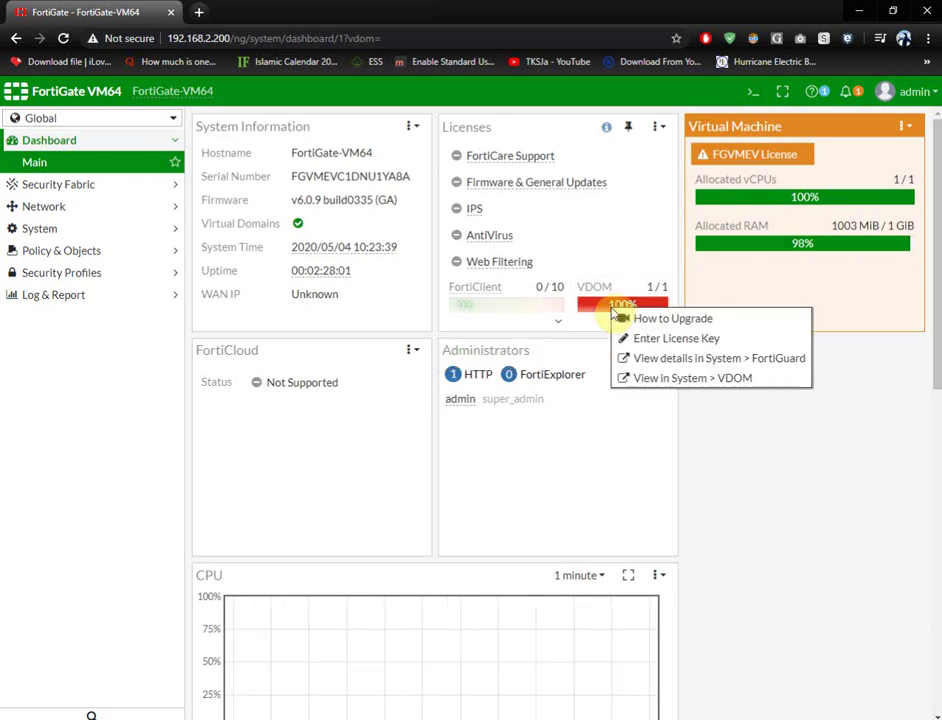
click(693, 340)
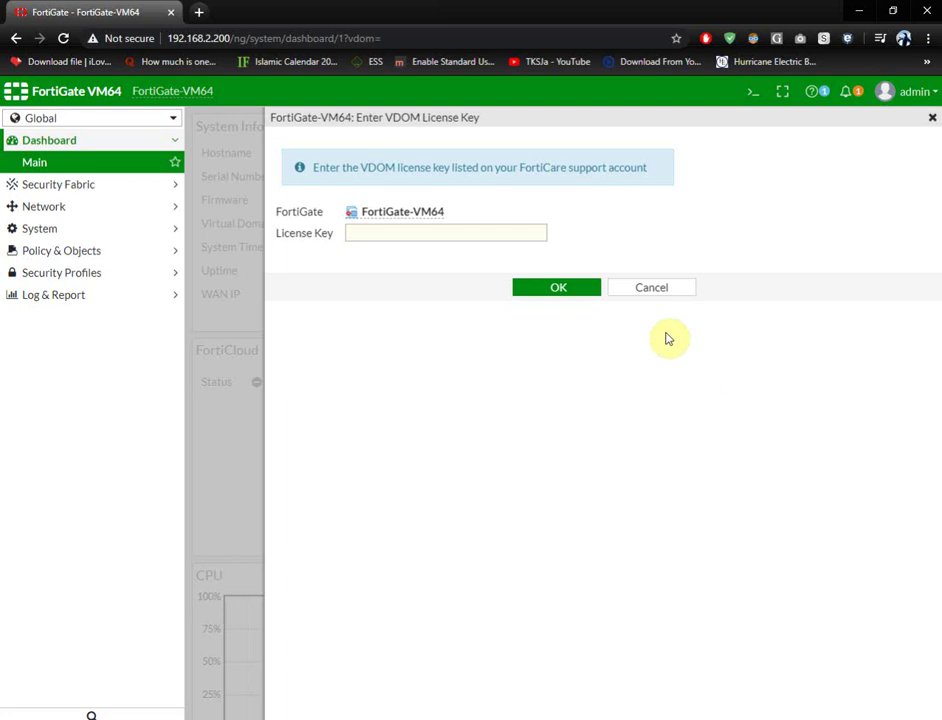
click(655, 290)
mouse_move(585, 297)
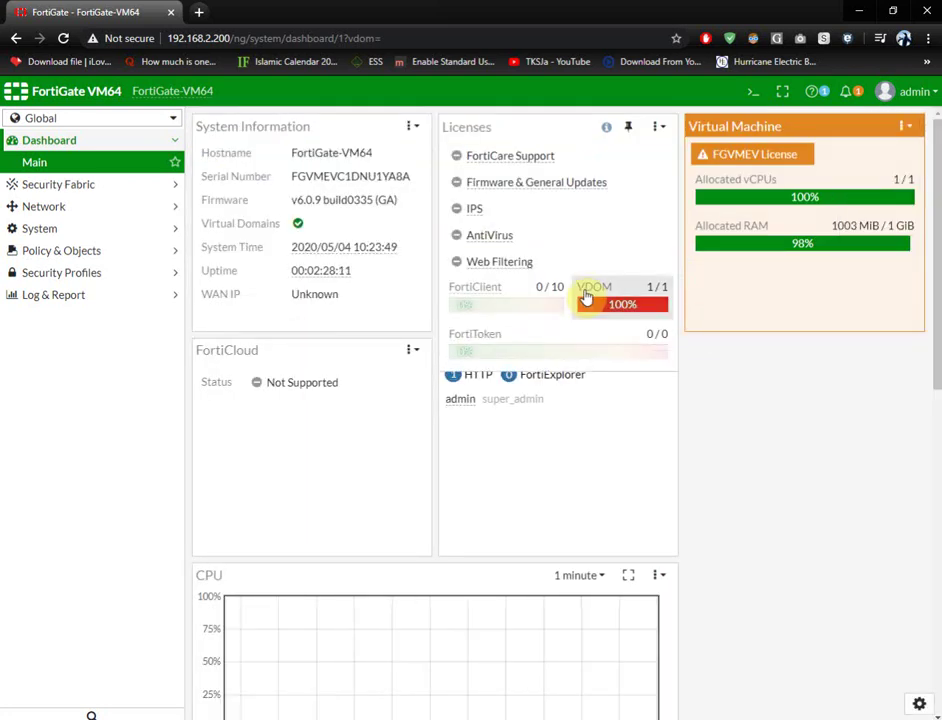